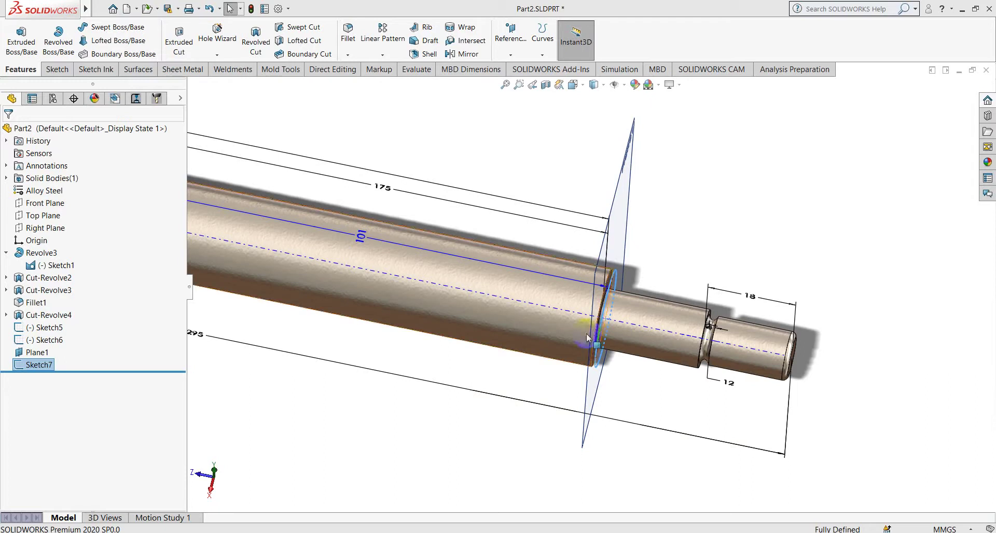
- Orbit the shaft to a near-front view and hide Plane1
{"action": "scroll", "coordinate": [514, 201], "scroll_direction": "up", "scroll_amount": 3}
{"action": "scroll", "coordinate": [487, 224], "scroll_direction": "up", "scroll_amount": 2}
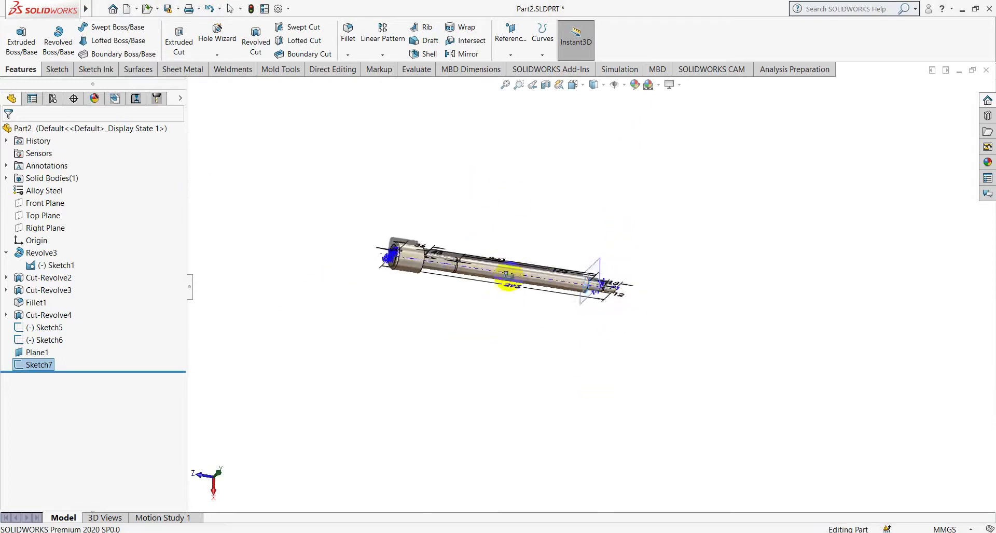
{"action": "scroll", "coordinate": [568, 270], "scroll_direction": "down", "scroll_amount": 3}
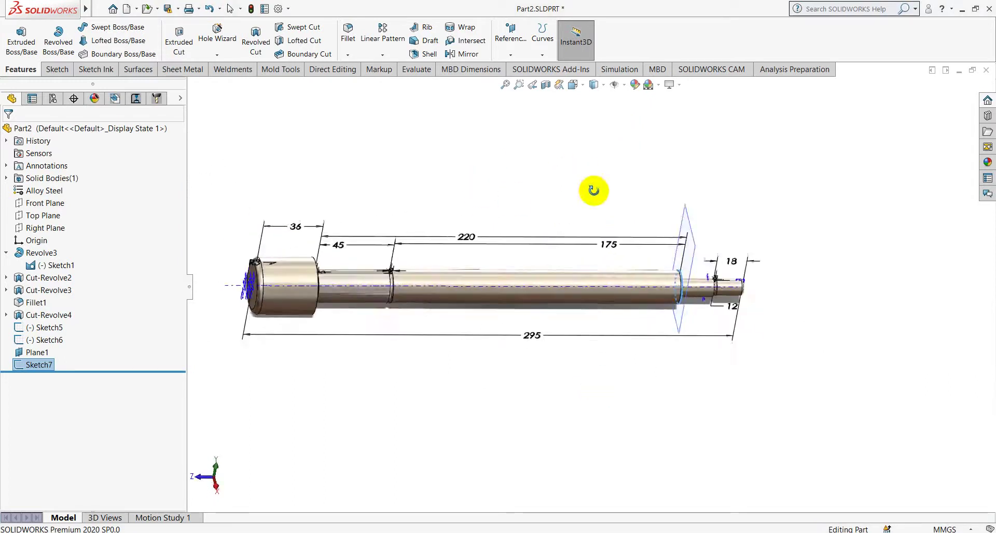
{"action": "middle_click_drag", "start_coordinate": [568, 270], "coordinate": [633, 260]}
{"action": "scroll", "coordinate": [643, 257], "scroll_direction": "down", "scroll_amount": 2}
{"action": "scroll", "coordinate": [639, 259], "scroll_direction": "down", "scroll_amount": 2}
{"action": "scroll", "coordinate": [620, 265], "scroll_direction": "down", "scroll_amount": 2}
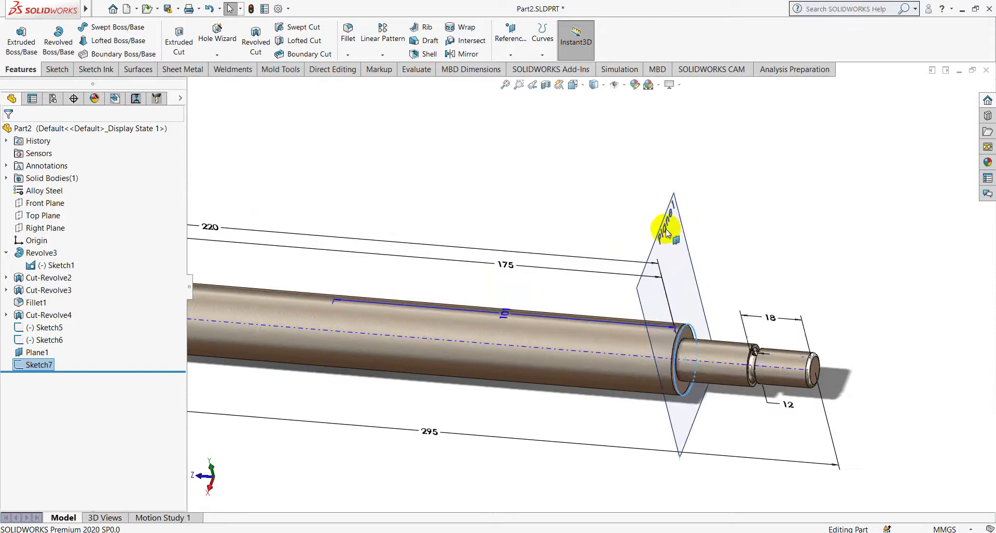
{"action": "right_click", "coordinate": [669, 224]}
{"action": "left_click", "coordinate": [707, 207]}
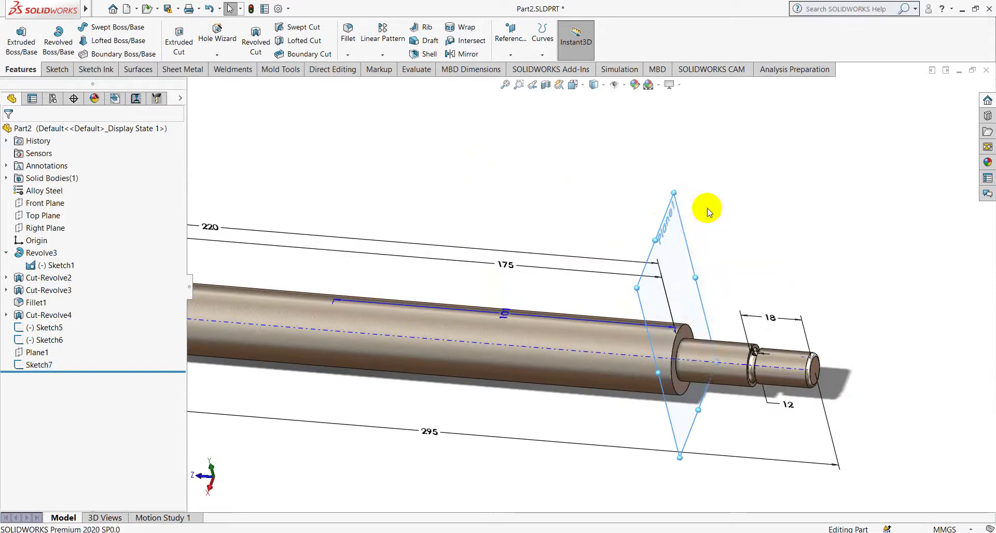
- Delete Sketch7 from the design tree, confirming the deletion
{"action": "right_click", "coordinate": [31, 365]}
{"action": "left_click", "coordinate": [140, 407]}
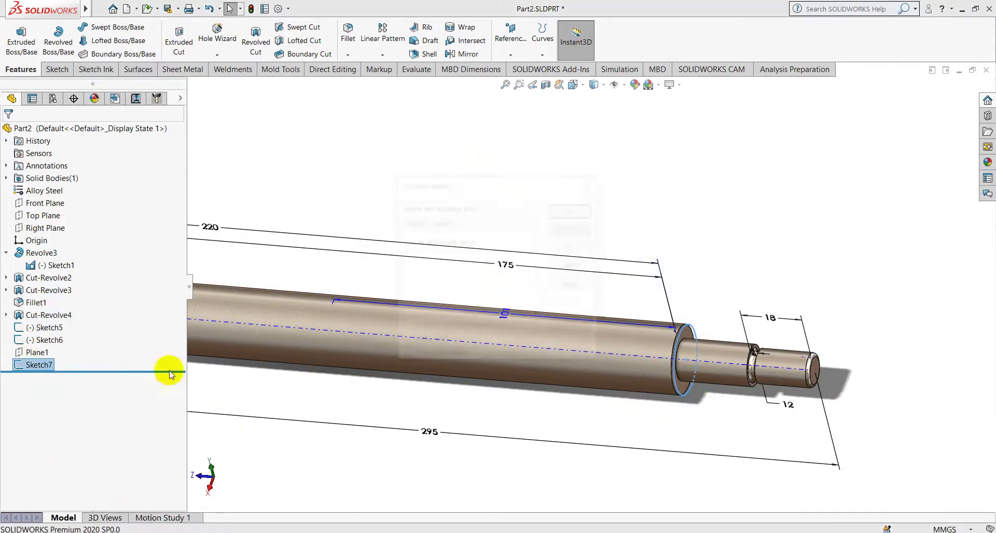
{"action": "left_click", "coordinate": [571, 205]}
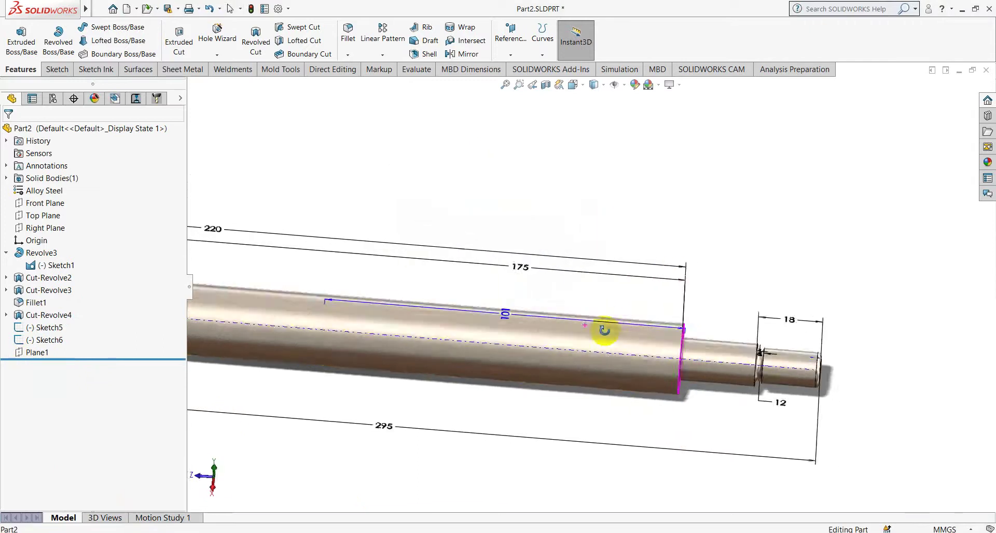
{"action": "scroll", "coordinate": [559, 340], "scroll_direction": "up", "scroll_amount": 3}
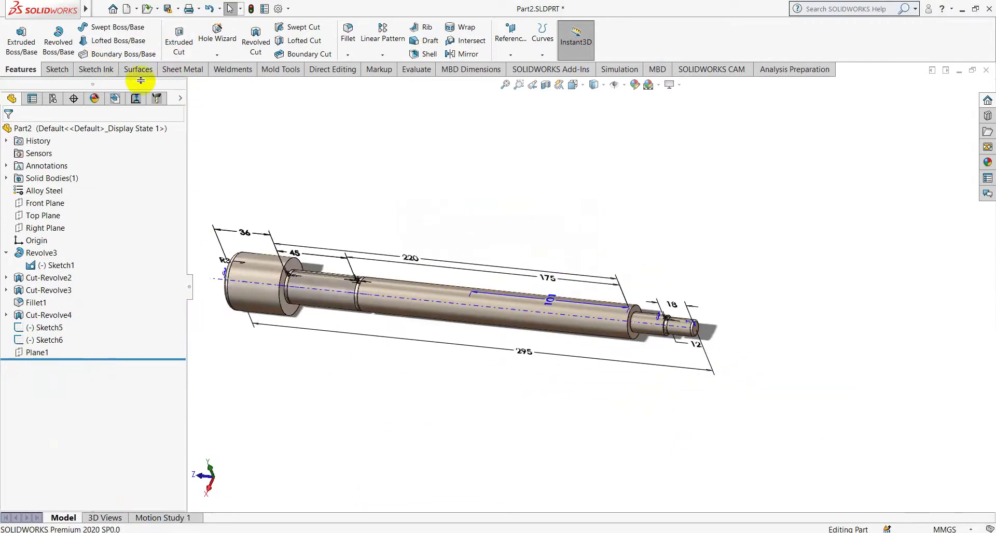
- Start a new reference plane with Front Plane as its first reference
{"action": "left_click", "coordinate": [512, 55]}
{"action": "left_click", "coordinate": [519, 68]}
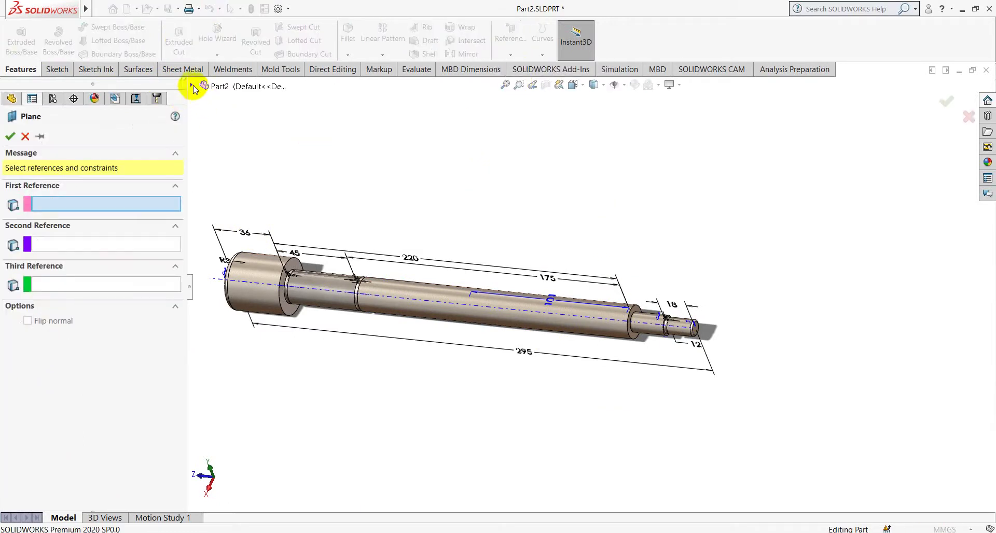
{"action": "left_click", "coordinate": [192, 86]}
{"action": "left_click", "coordinate": [232, 162]}
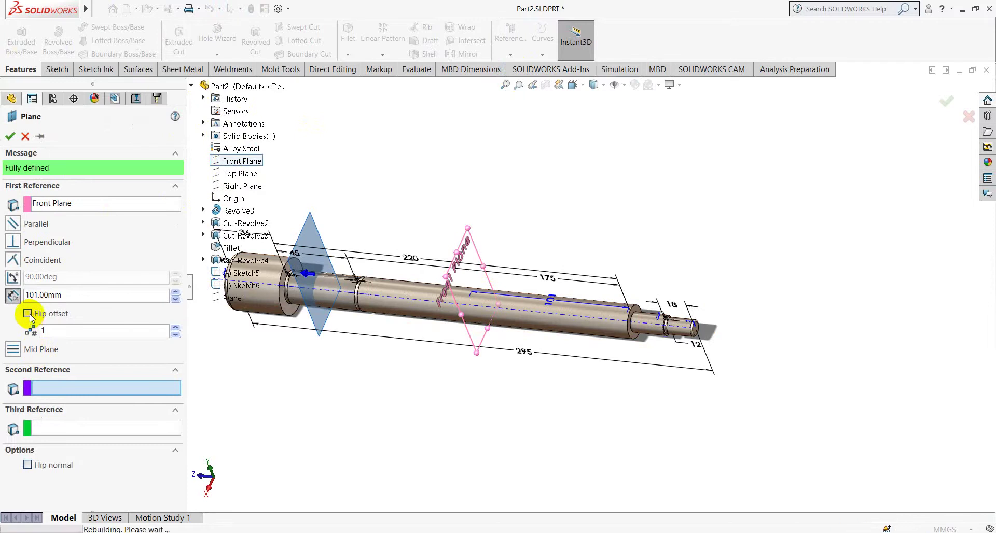
- Flip the offset and set it to 100.40 mm so the plane sits at the right-end shoulder
{"action": "left_click", "coordinate": [28, 314]}
{"action": "double_click", "coordinate": [65, 300]}
{"action": "type", "text": "100"}
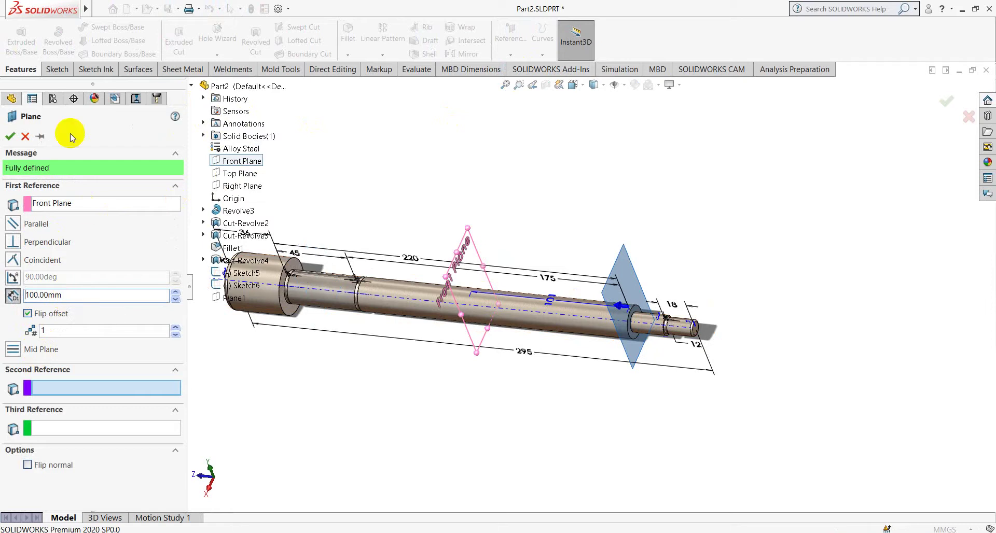
{"action": "scroll", "coordinate": [630, 331], "scroll_direction": "down", "scroll_amount": 2}
{"action": "scroll", "coordinate": [685, 298], "scroll_direction": "down", "scroll_amount": 2}
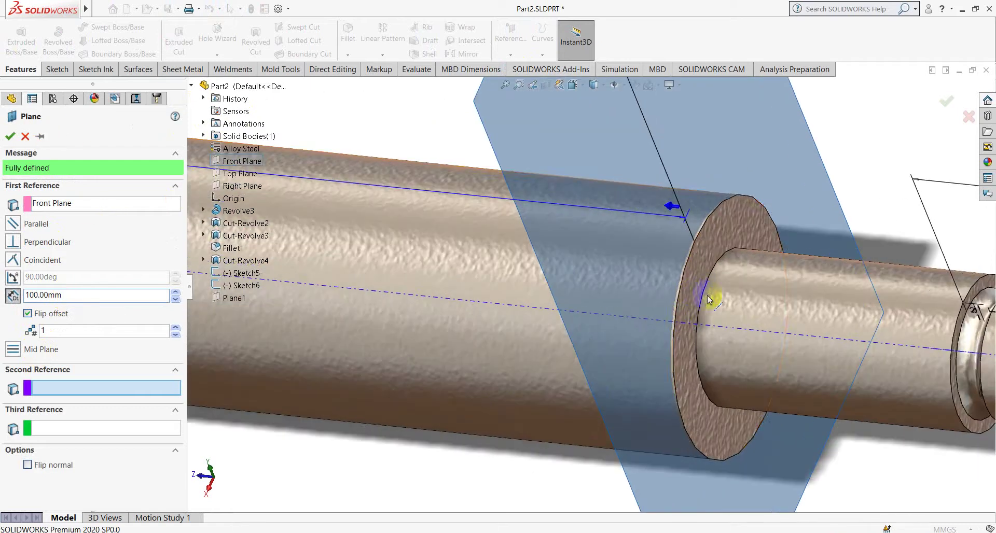
{"action": "scroll", "coordinate": [718, 298], "scroll_direction": "down", "scroll_amount": 2}
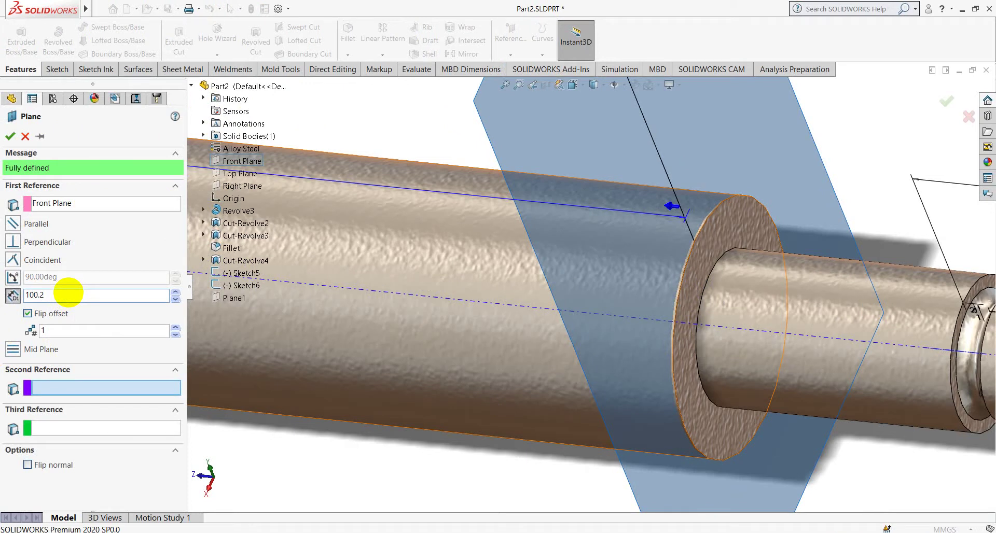
{"action": "type", "text": "100.4"}
{"action": "key", "text": "Return"}
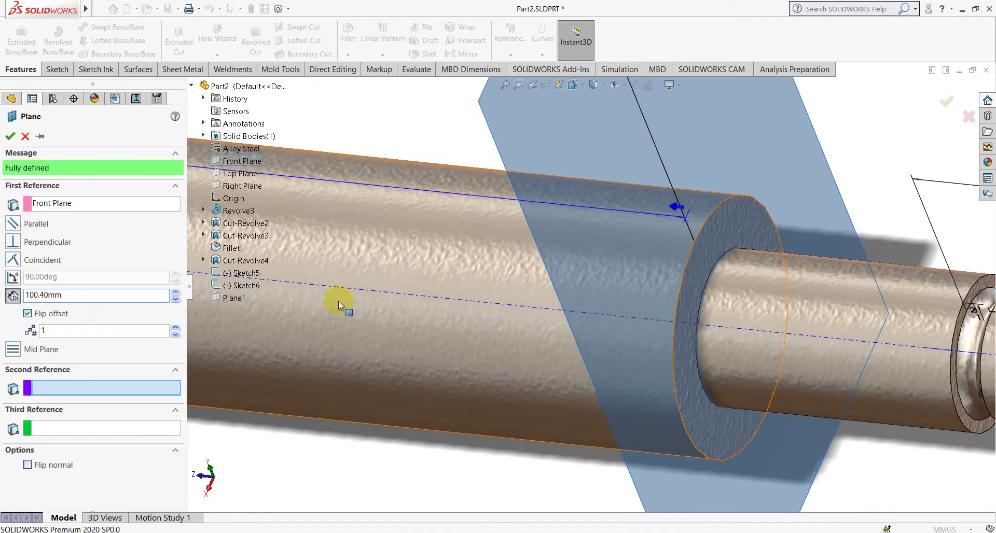
{"action": "middle_click_drag", "start_coordinate": [645, 316], "coordinate": [682, 327]}
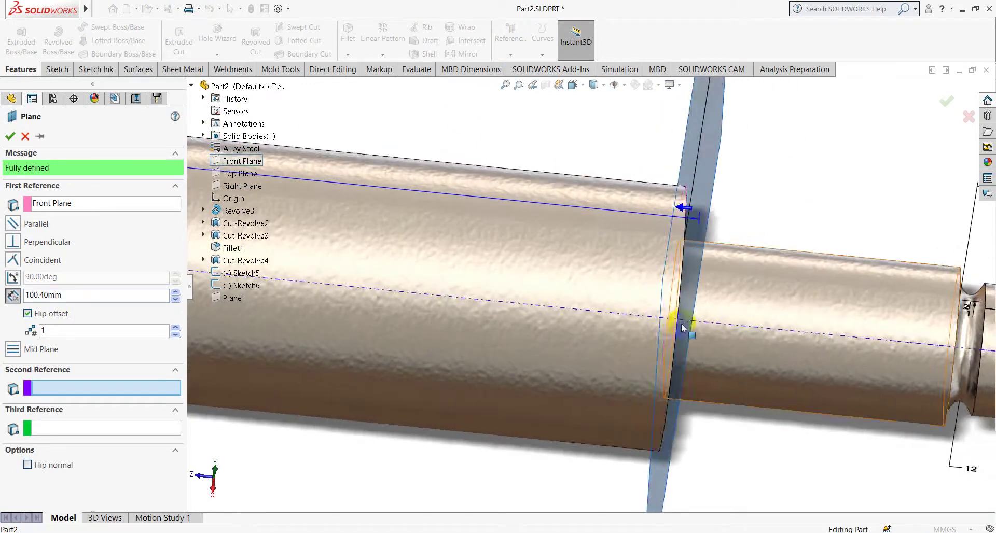
{"action": "scroll", "coordinate": [682, 327], "scroll_direction": "down", "scroll_amount": 2}
{"action": "scroll", "coordinate": [671, 316], "scroll_direction": "down", "scroll_amount": 2}
{"action": "scroll", "coordinate": [621, 304], "scroll_direction": "up", "scroll_amount": 2}
{"action": "scroll", "coordinate": [605, 307], "scroll_direction": "down", "scroll_amount": 1}
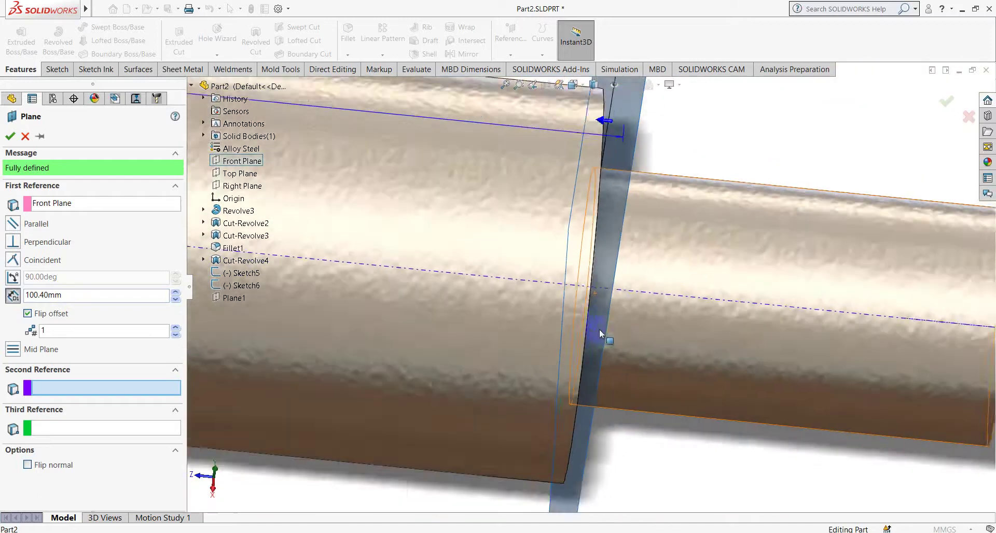
{"action": "scroll", "coordinate": [599, 329], "scroll_direction": "up", "scroll_amount": 4}
{"action": "scroll", "coordinate": [594, 329], "scroll_direction": "up", "scroll_amount": 1}
- Confirm Plane2, sketch on it, and convert the shoulder edge into a 20 mm circle
{"action": "left_click", "coordinate": [12, 138]}
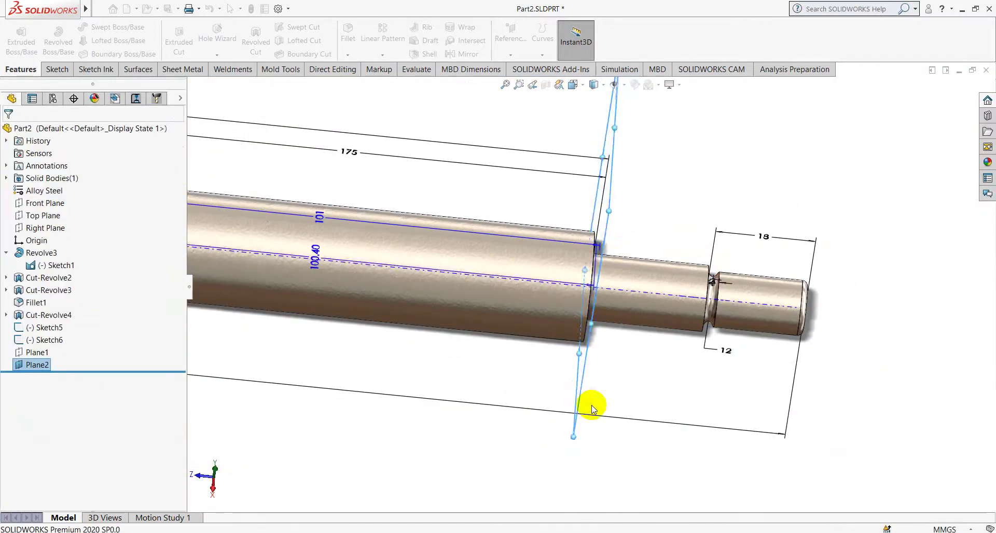
{"action": "scroll", "coordinate": [585, 384], "scroll_direction": "up", "scroll_amount": 1}
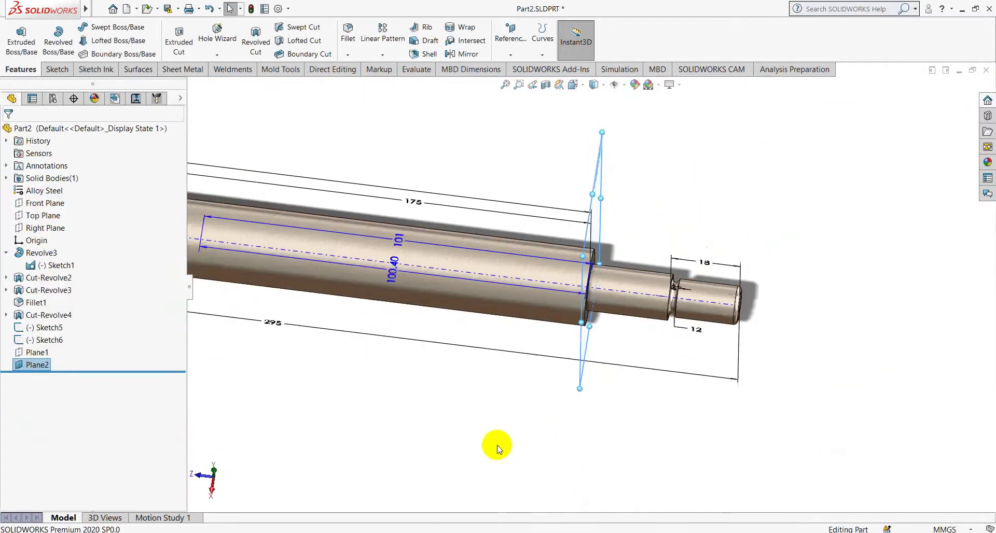
{"action": "middle_click_drag", "start_coordinate": [474, 228], "coordinate": [478, 212]}
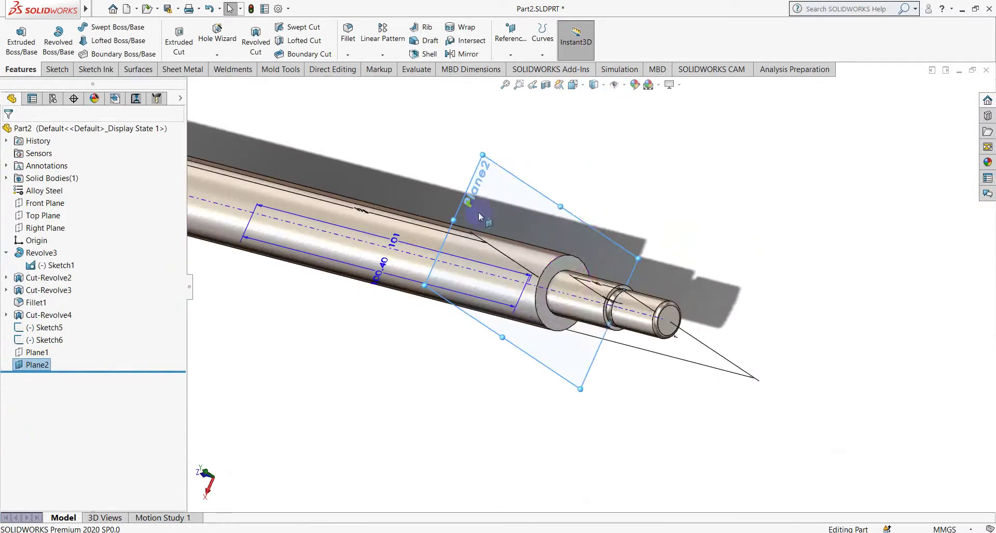
{"action": "right_click", "coordinate": [519, 179]}
{"action": "left_click", "coordinate": [538, 174]}
{"action": "scroll", "coordinate": [568, 262], "scroll_direction": "down", "scroll_amount": 2}
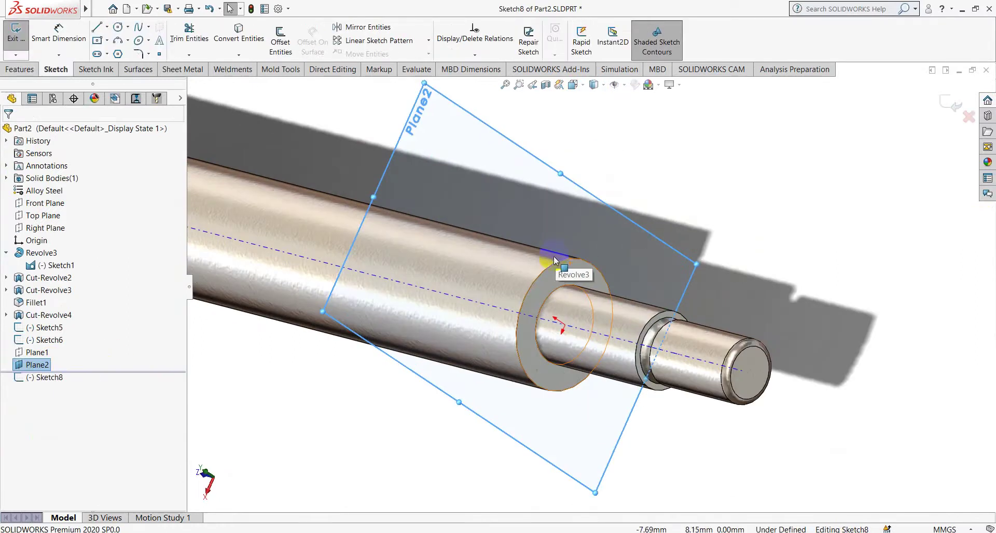
{"action": "left_click", "coordinate": [552, 272]}
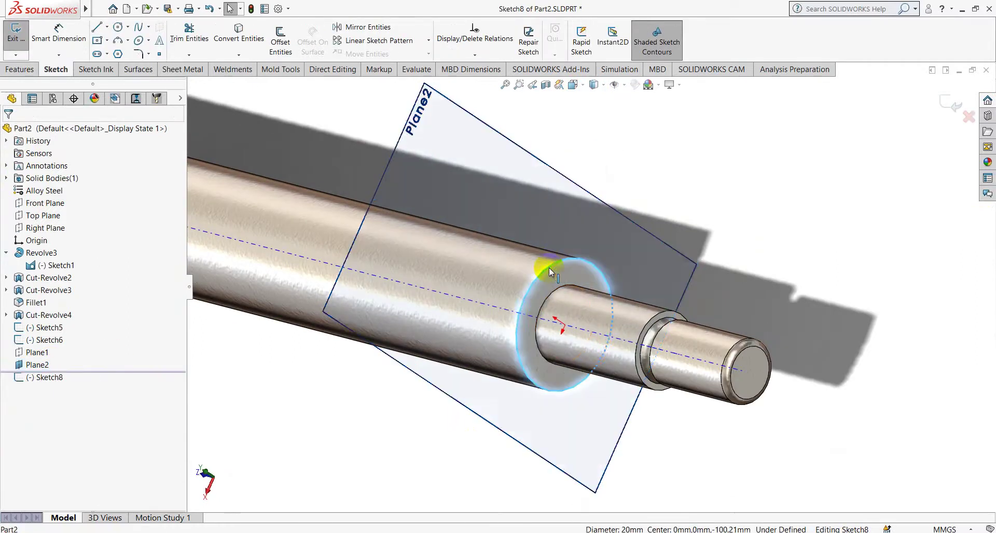
{"action": "left_click", "coordinate": [239, 33]}
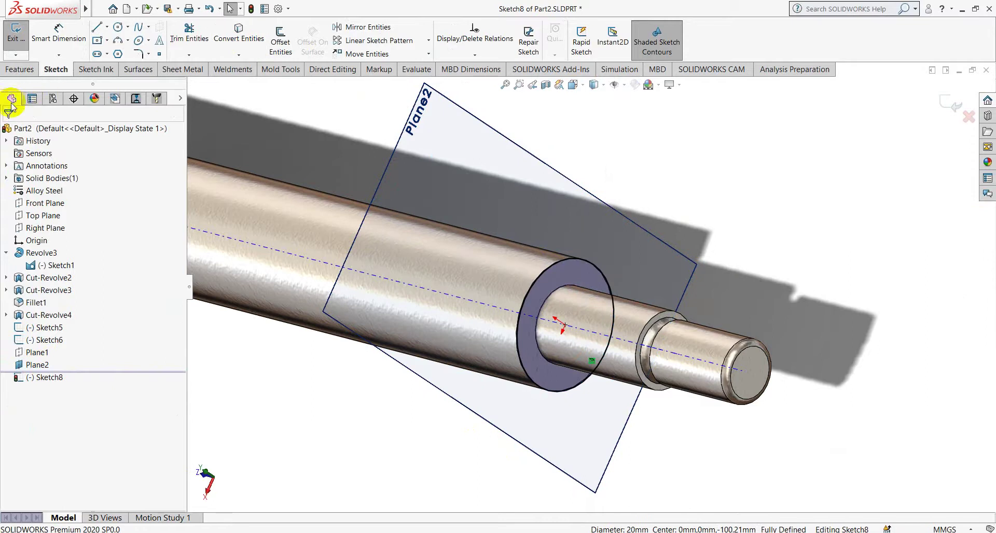
- View the Right Plane head-on and exit Sketch8
{"action": "scroll", "coordinate": [590, 291], "scroll_direction": "up", "scroll_amount": 2}
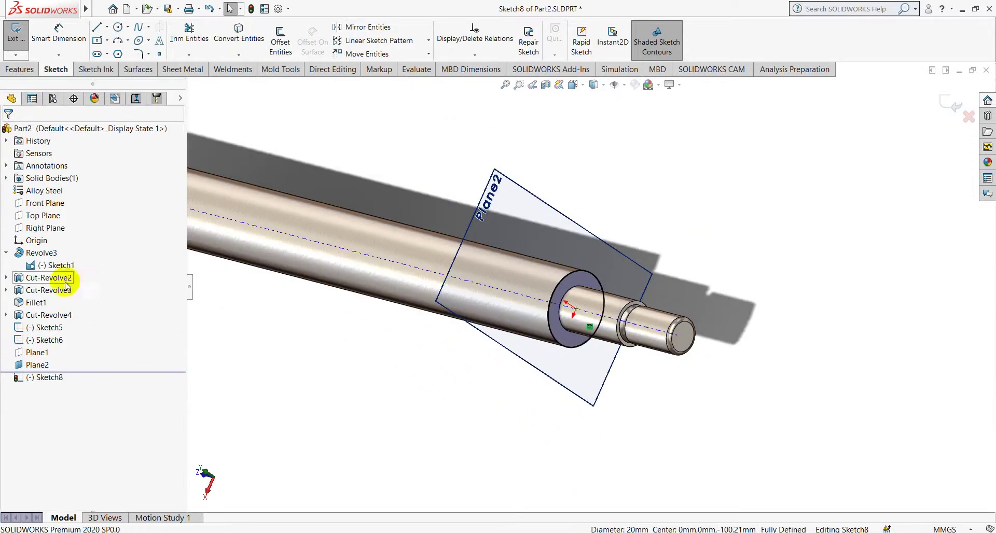
{"action": "left_click", "coordinate": [42, 228]}
{"action": "right_click", "coordinate": [46, 228]}
{"action": "left_click", "coordinate": [87, 212]}
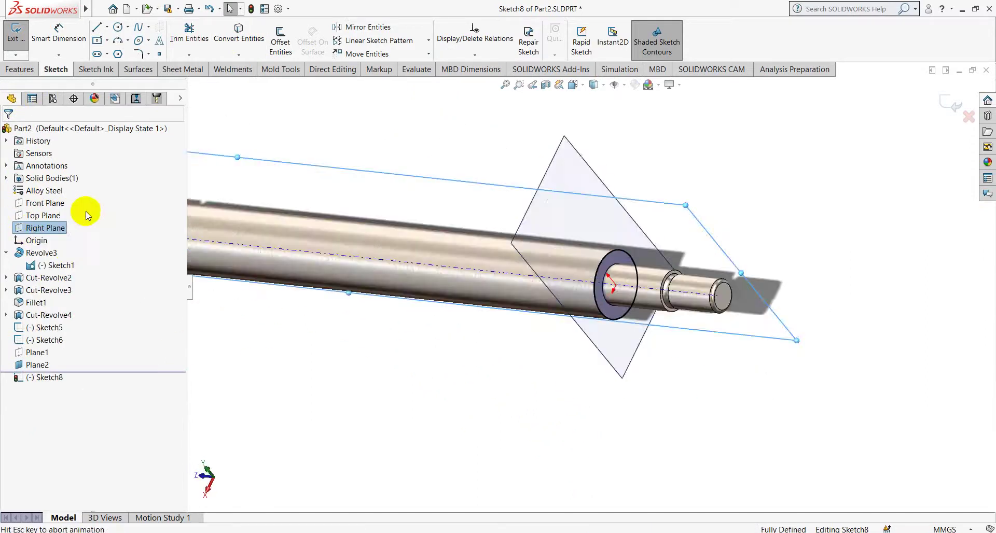
{"action": "right_click", "coordinate": [55, 234]}
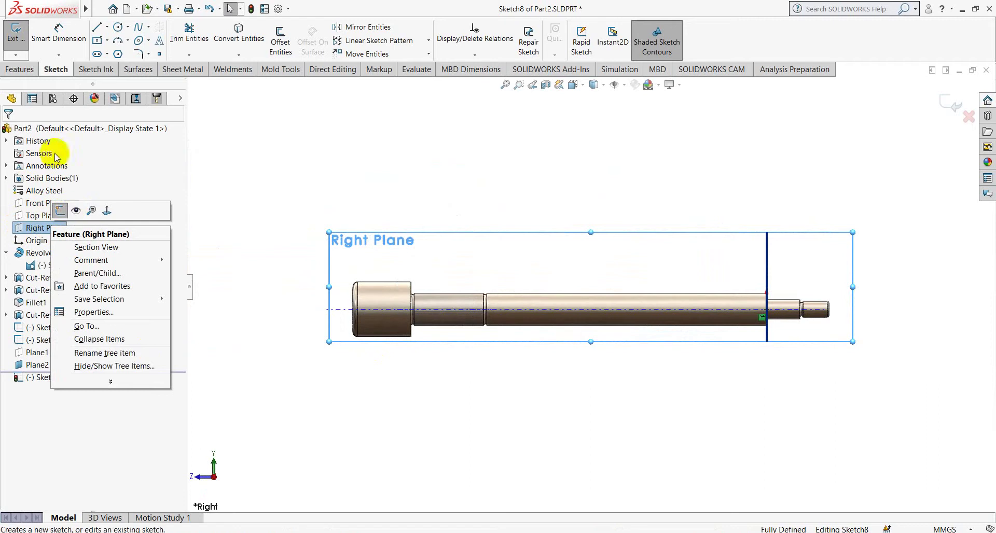
{"action": "left_click", "coordinate": [98, 40]}
{"action": "scroll", "coordinate": [766, 285], "scroll_direction": "down", "scroll_amount": 3}
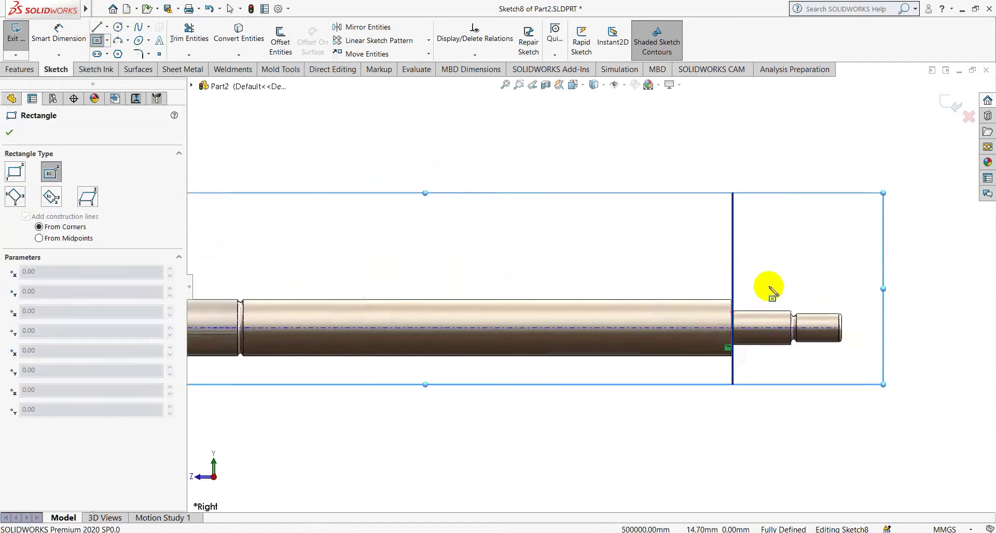
{"action": "scroll", "coordinate": [757, 301], "scroll_direction": "down", "scroll_amount": 3}
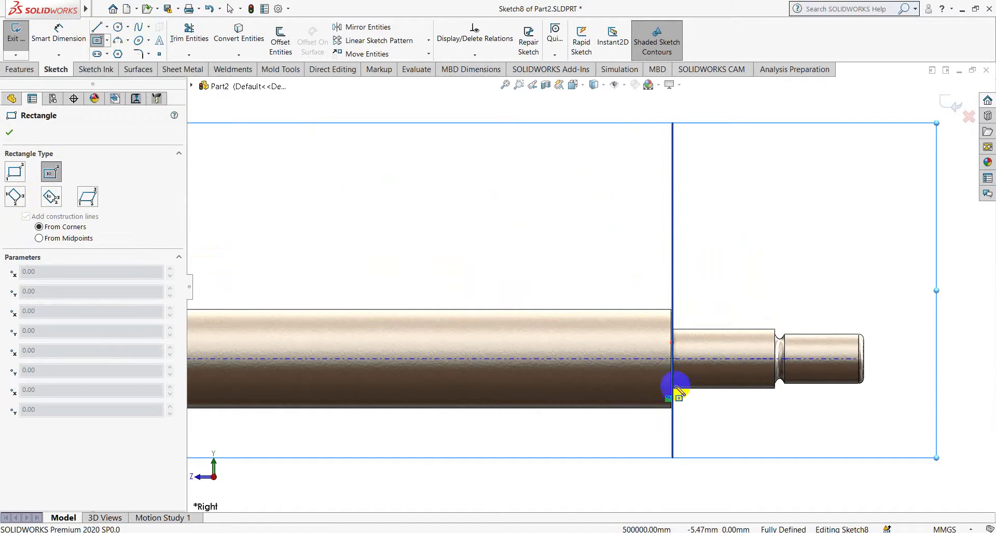
{"action": "scroll", "coordinate": [675, 332], "scroll_direction": "down", "scroll_amount": 3}
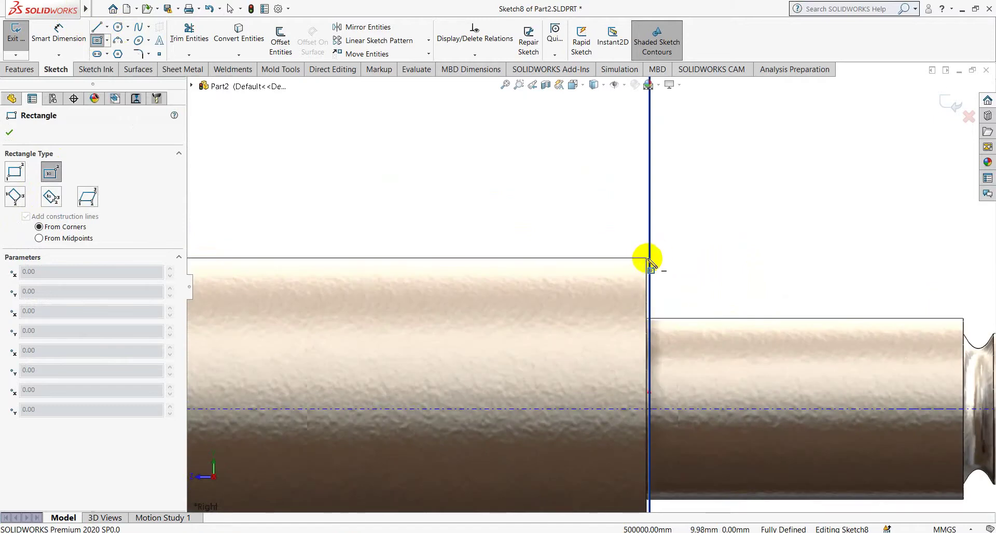
{"action": "scroll", "coordinate": [645, 260], "scroll_direction": "up", "scroll_amount": 5}
{"action": "left_click", "coordinate": [951, 102]}
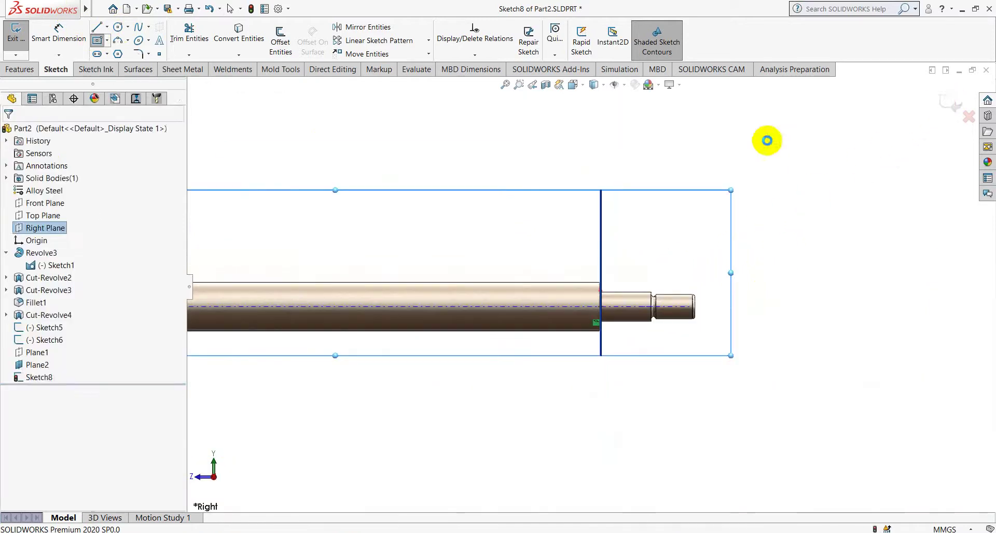
- Sketch a center rectangle on the Right Plane at the shaft shoulder
{"action": "right_click", "coordinate": [42, 228]}
{"action": "left_click", "coordinate": [47, 214]}
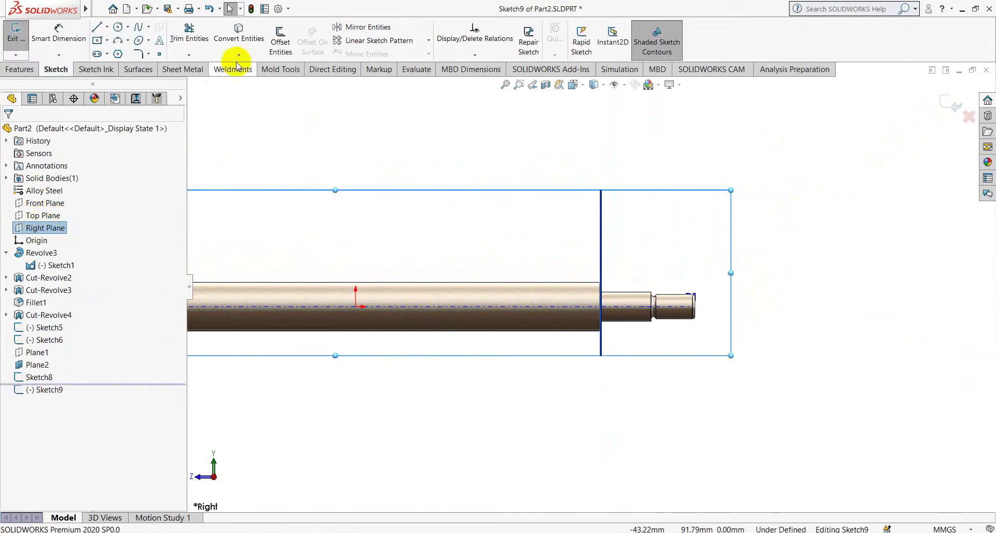
{"action": "left_click", "coordinate": [96, 42]}
{"action": "scroll", "coordinate": [625, 300], "scroll_direction": "down", "scroll_amount": 5}
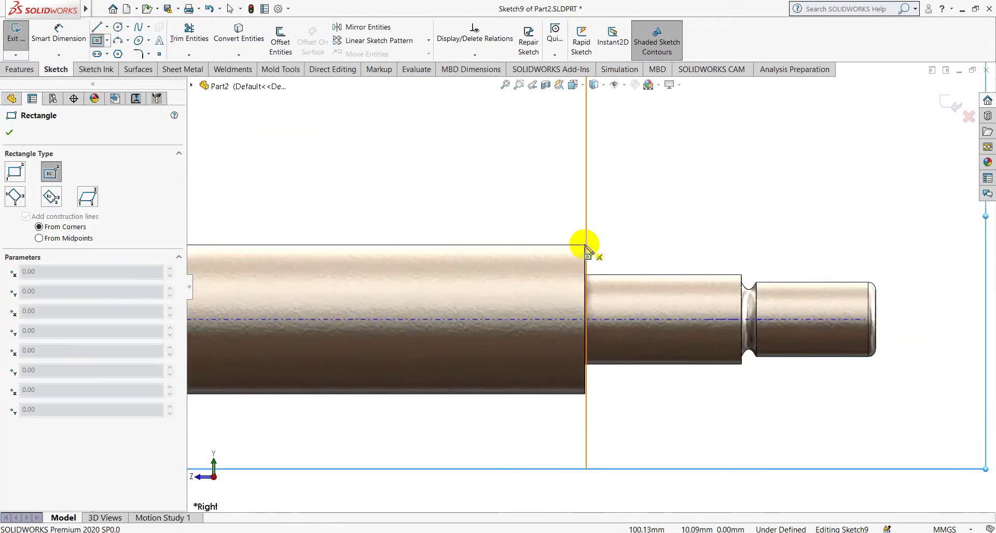
{"action": "scroll", "coordinate": [587, 248], "scroll_direction": "down", "scroll_amount": 3}
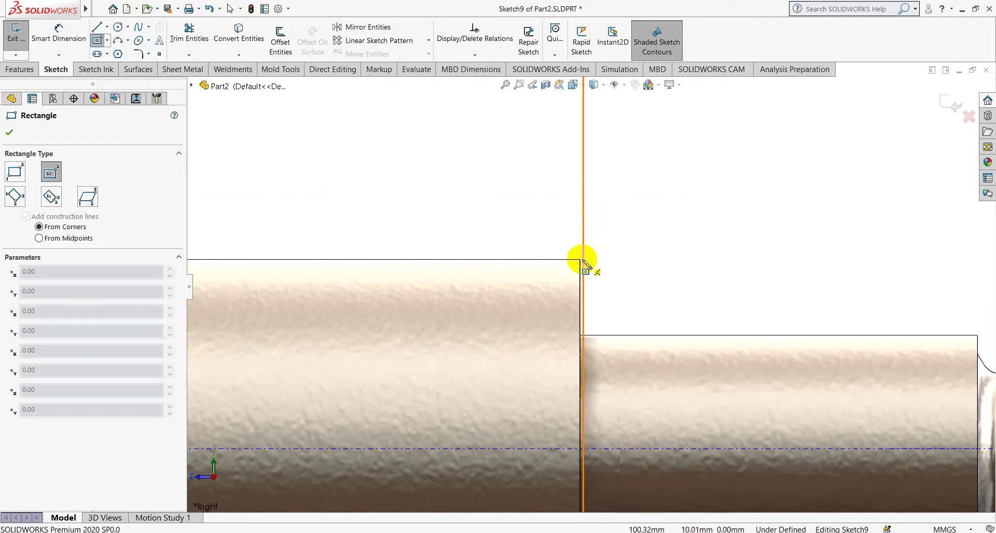
{"action": "left_click", "coordinate": [584, 259]}
{"action": "left_click", "coordinate": [642, 308]}
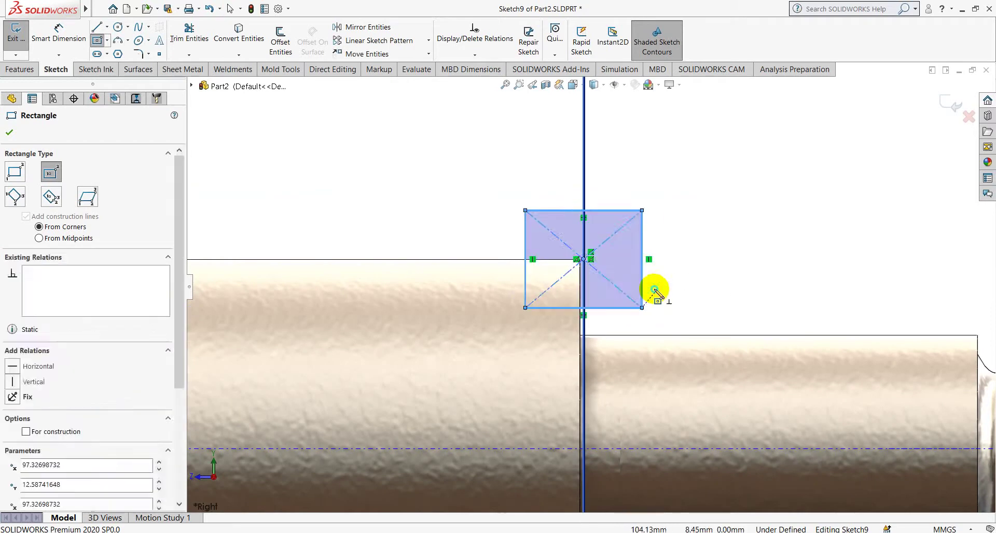
{"action": "right_click", "coordinate": [655, 289]}
{"action": "left_click", "coordinate": [667, 294]}
- Make the rectangle's centre point coincident with the shaft's outer edge
{"action": "scroll", "coordinate": [671, 298], "scroll_direction": "down", "scroll_amount": 3}
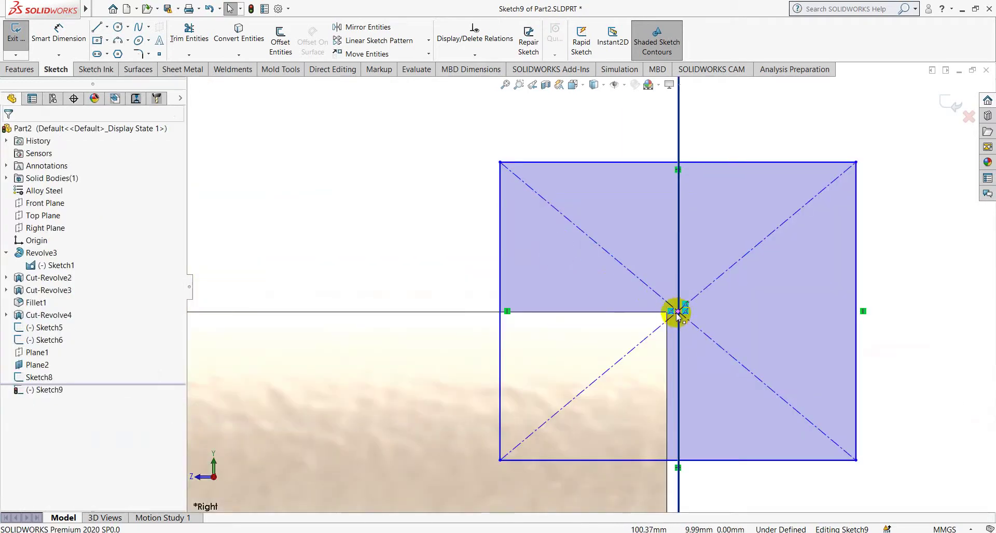
{"action": "left_click", "coordinate": [679, 312]}
{"action": "scroll", "coordinate": [685, 317], "scroll_direction": "up", "scroll_amount": 3}
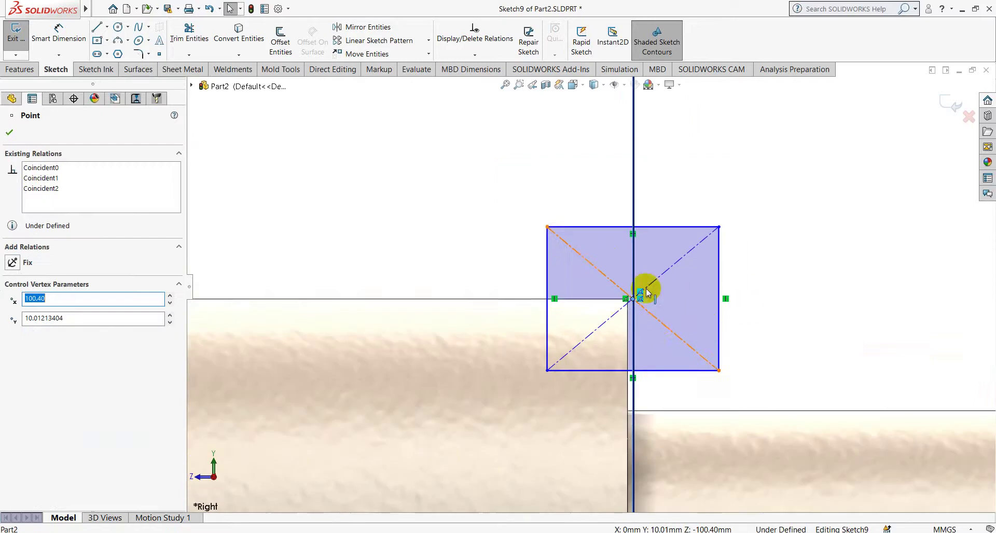
{"action": "left_click", "coordinate": [610, 302], "text": "ctrl"}
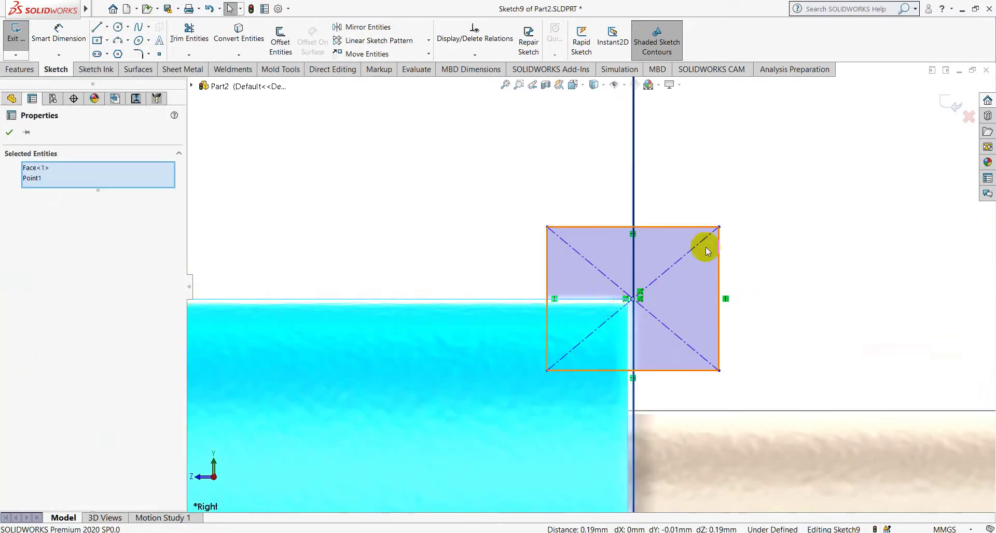
{"action": "key", "text": "Escape"}
{"action": "scroll", "coordinate": [612, 306], "scroll_direction": "down", "scroll_amount": 2}
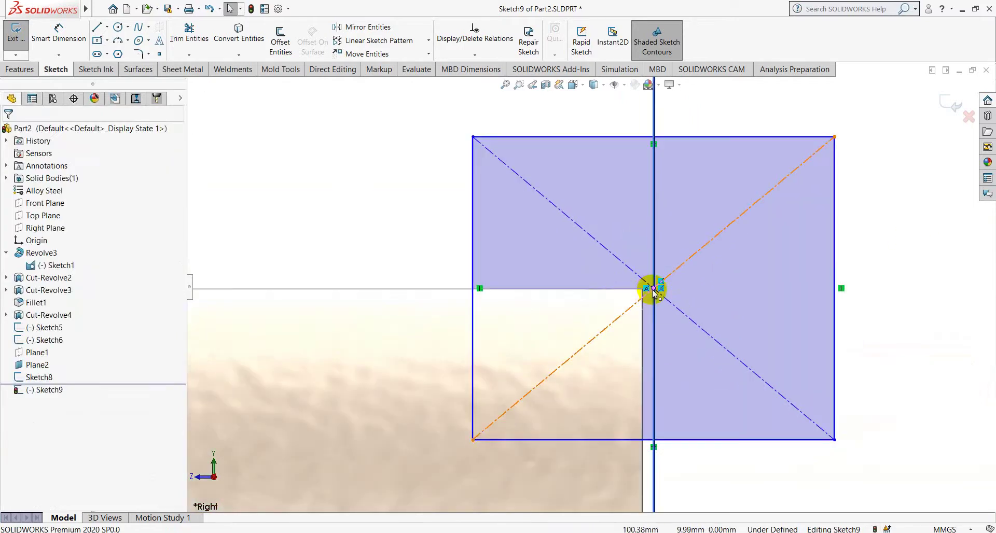
{"action": "left_click", "coordinate": [639, 292]}
{"action": "left_click", "coordinate": [631, 290], "text": "ctrl"}
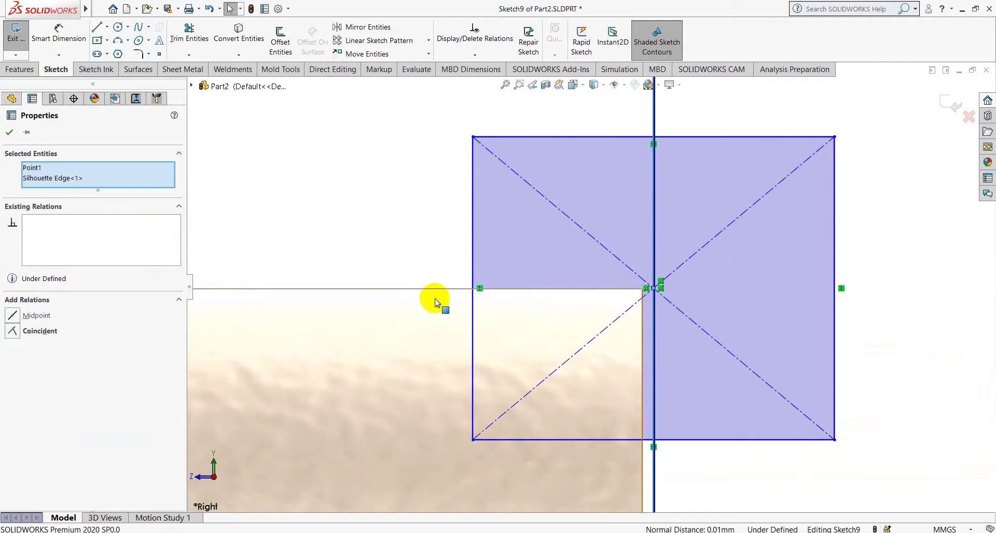
{"action": "left_click", "coordinate": [14, 333]}
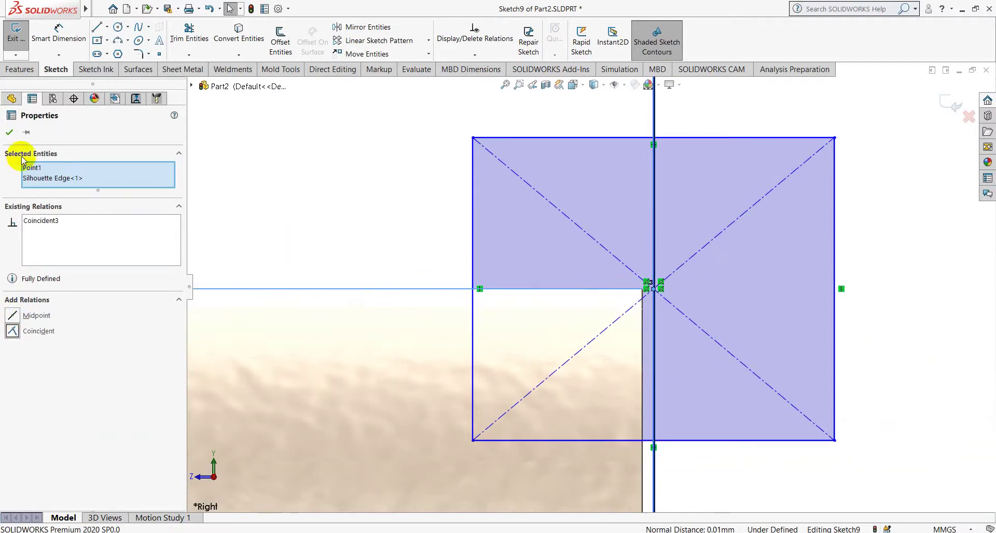
{"action": "left_click", "coordinate": [10, 132]}
{"action": "scroll", "coordinate": [756, 301], "scroll_direction": "up", "scroll_amount": 3}
{"action": "scroll", "coordinate": [705, 349], "scroll_direction": "up", "scroll_amount": 4}
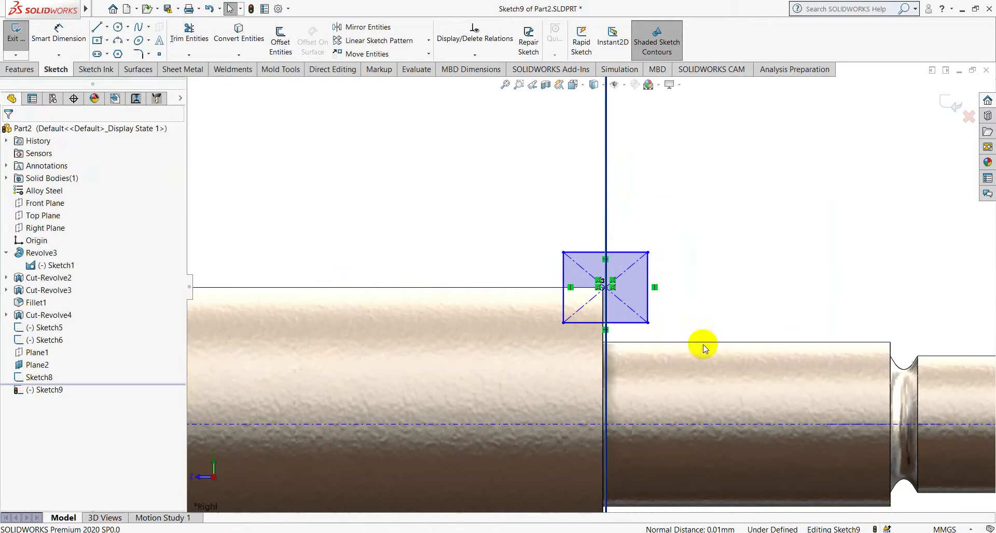
- Dimension both sides of the square to 3 mm and exit the sketch
{"action": "left_click", "coordinate": [57, 33]}
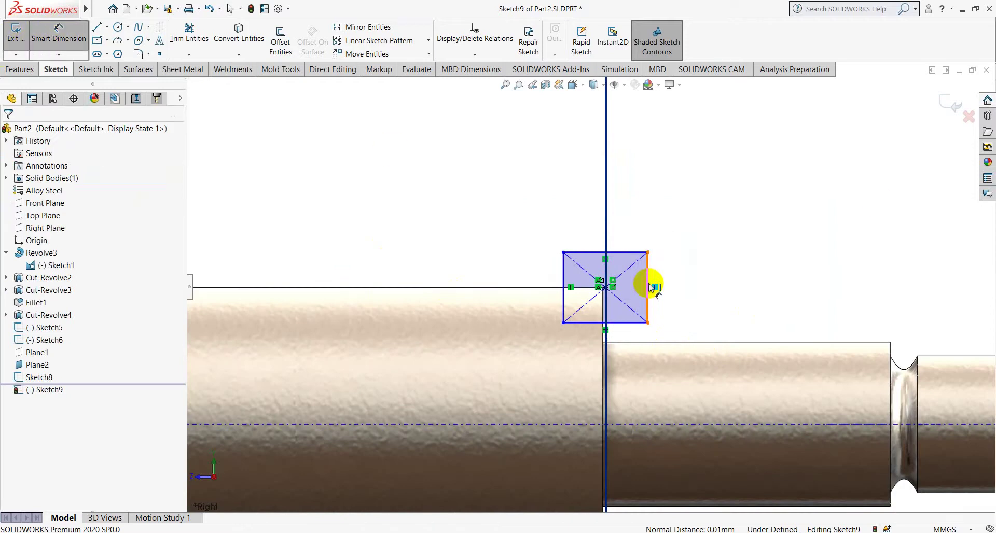
{"action": "left_click", "coordinate": [673, 287]}
{"action": "left_click", "coordinate": [725, 276]}
{"action": "type", "text": "3"}
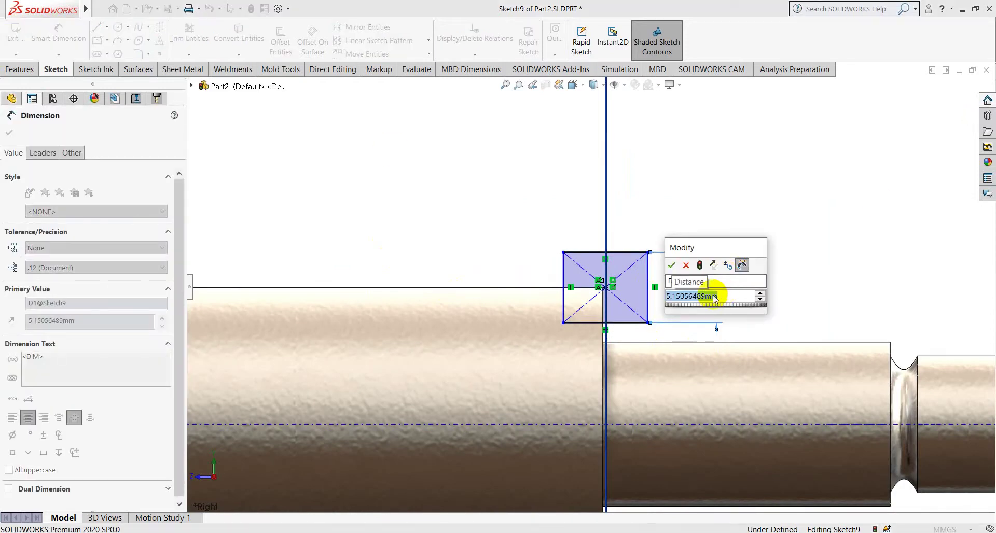
{"action": "type", "text": "3"}
{"action": "key", "text": "Return"}
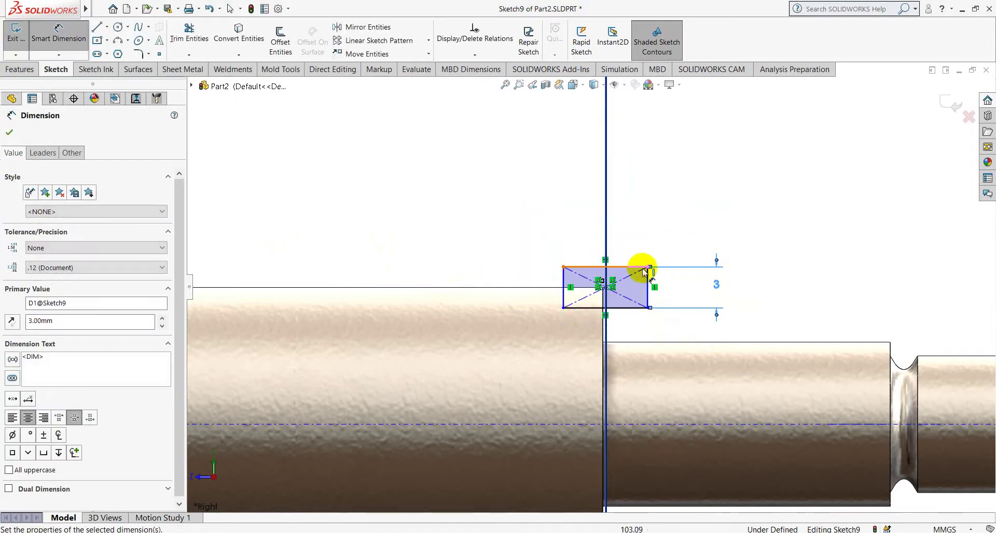
{"action": "left_click", "coordinate": [645, 268]}
{"action": "left_click", "coordinate": [635, 240]}
{"action": "type", "text": "3"}
{"action": "key", "text": "Return"}
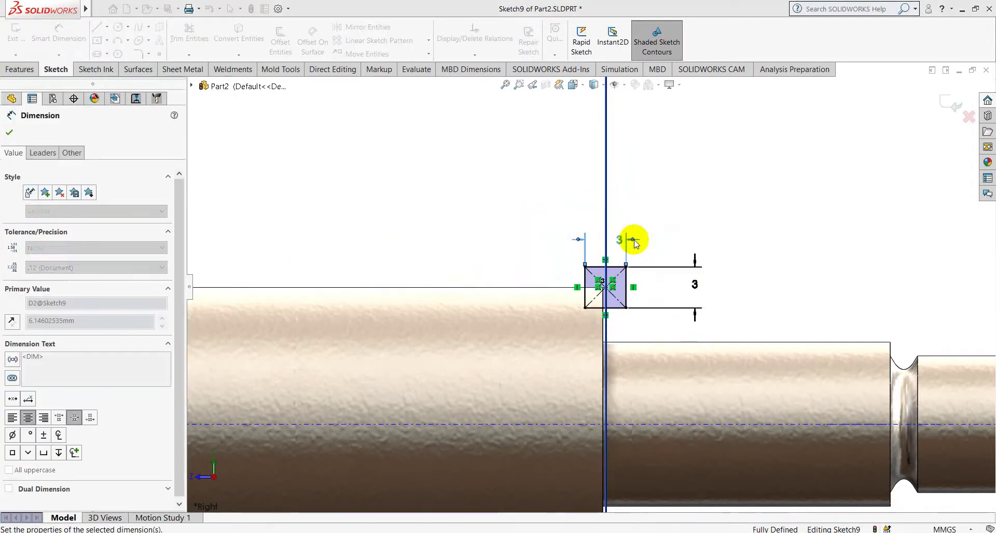
{"action": "left_click", "coordinate": [9, 132]}
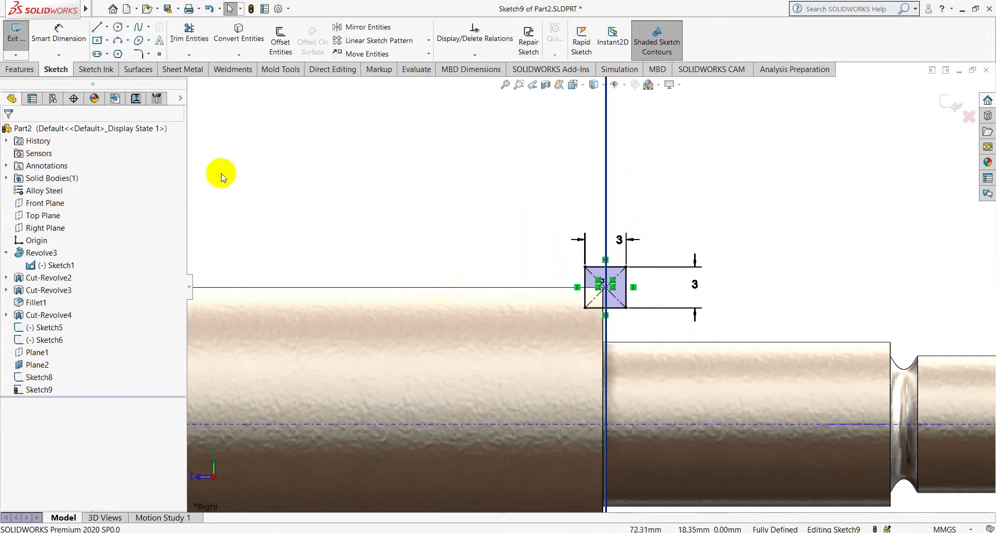
{"action": "key", "text": "f"}
{"action": "mouse_move", "coordinate": [383, 233]}
{"action": "middle_mouse_down"}
{"action": "mouse_move", "coordinate": [552, 245]}
{"action": "mouse_move", "coordinate": [510, 310]}
{"action": "mouse_move", "coordinate": [382, 303]}
{"action": "middle_mouse_up"}
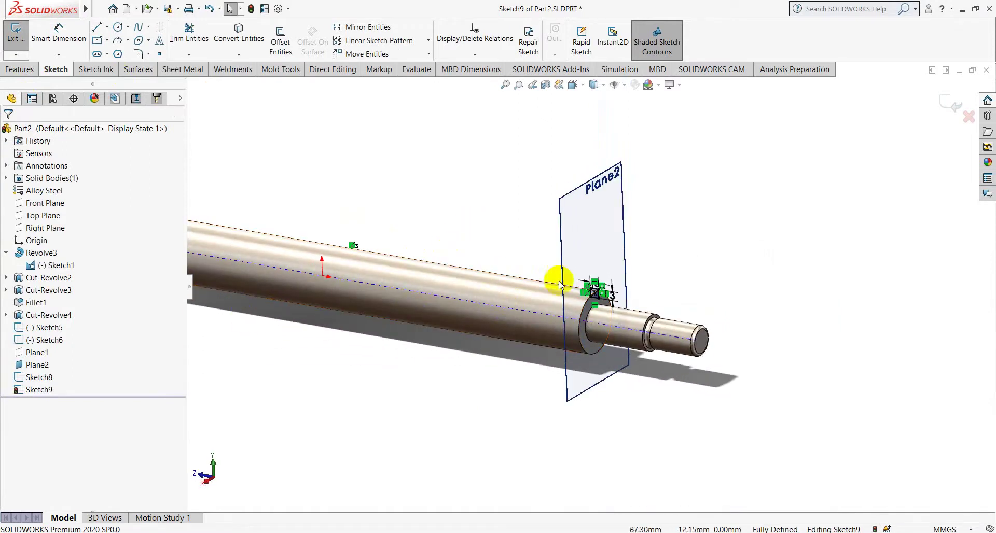
{"action": "left_click", "coordinate": [955, 107]}
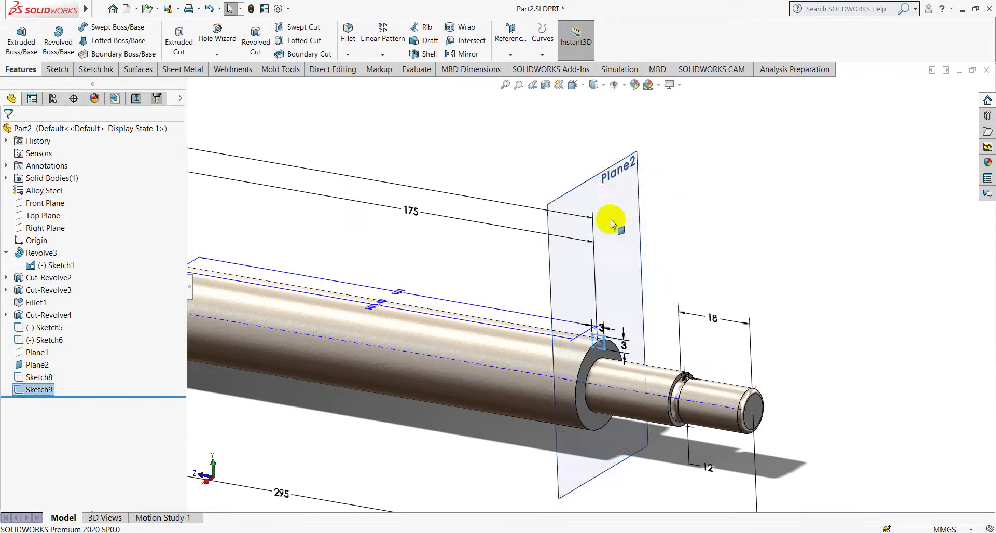
- Open a sketch on Plane2, then exit and discard the empty Sketch10
{"action": "left_click", "coordinate": [615, 219]}
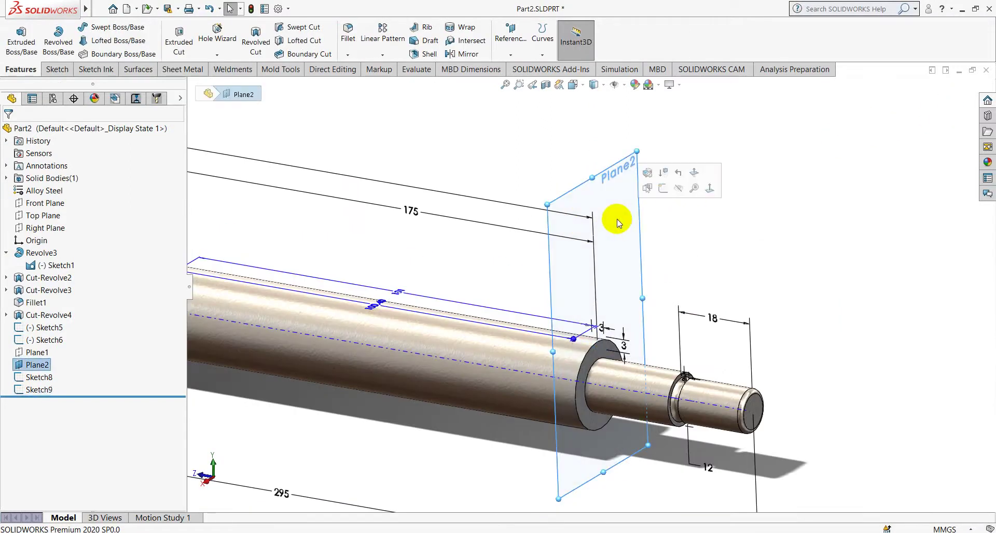
{"action": "left_click", "coordinate": [662, 188]}
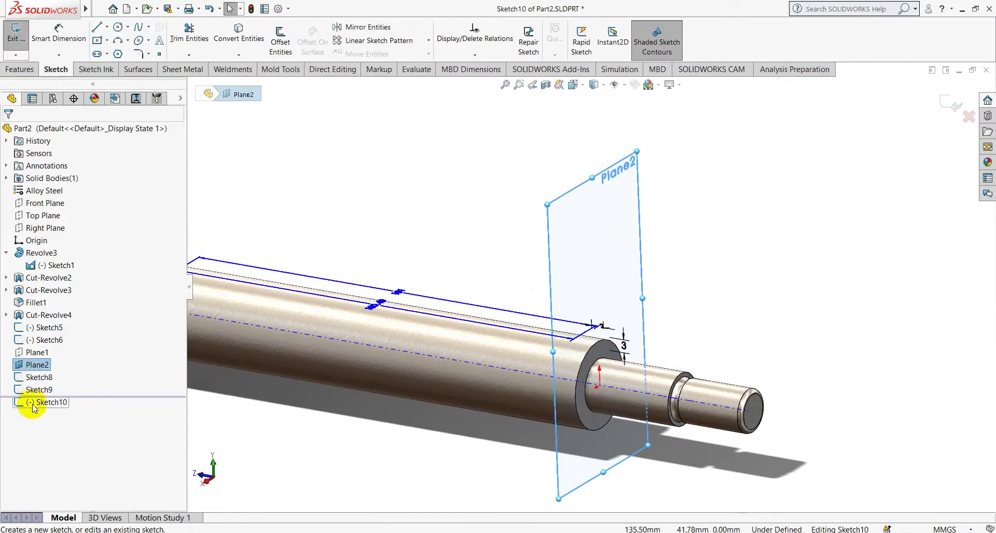
{"action": "left_click", "coordinate": [32, 404]}
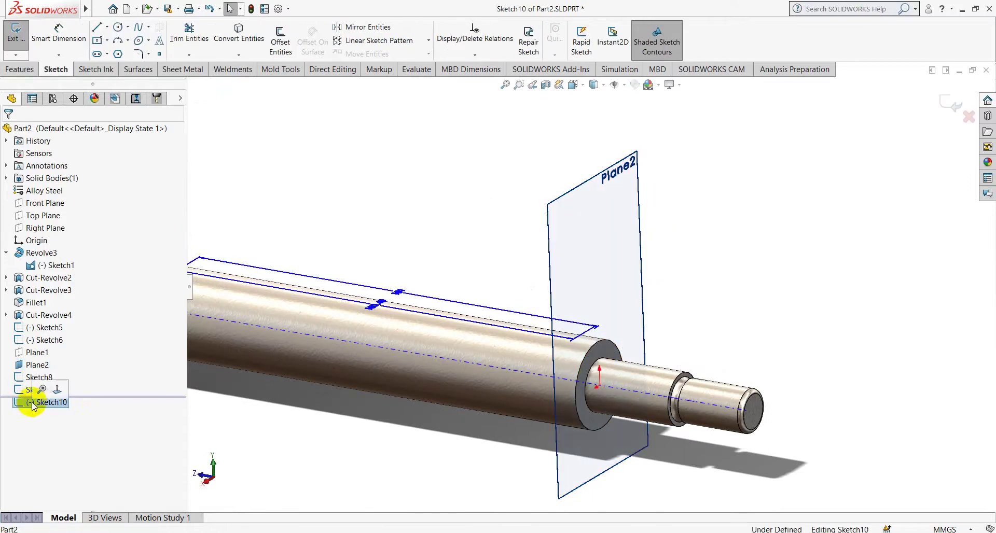
{"action": "left_click", "coordinate": [21, 377]}
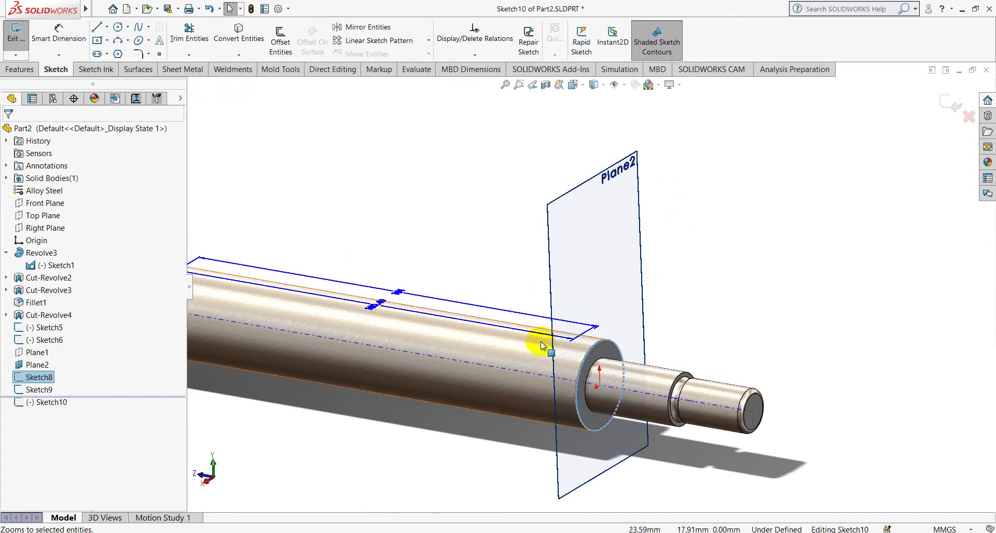
{"action": "left_click", "coordinate": [16, 73]}
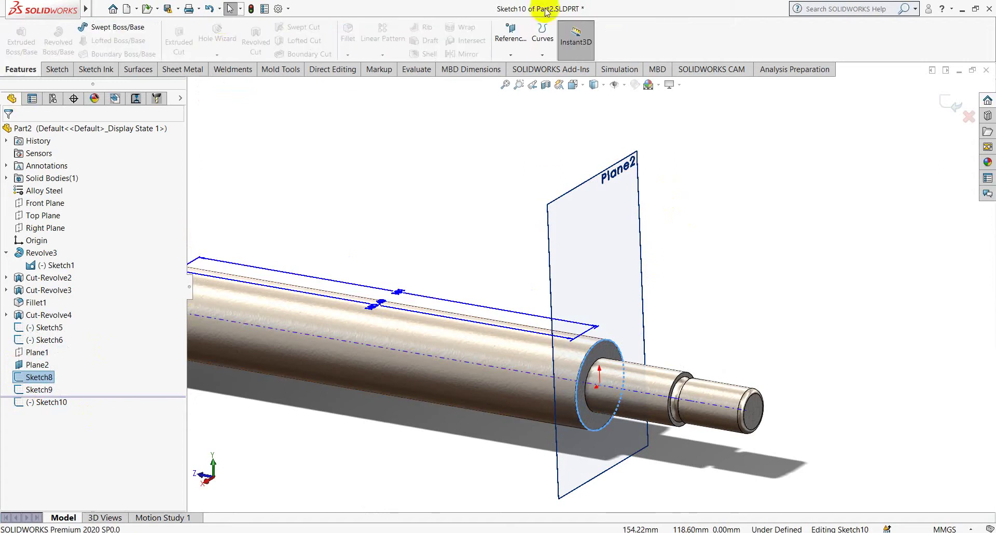
{"action": "left_click", "coordinate": [543, 58]}
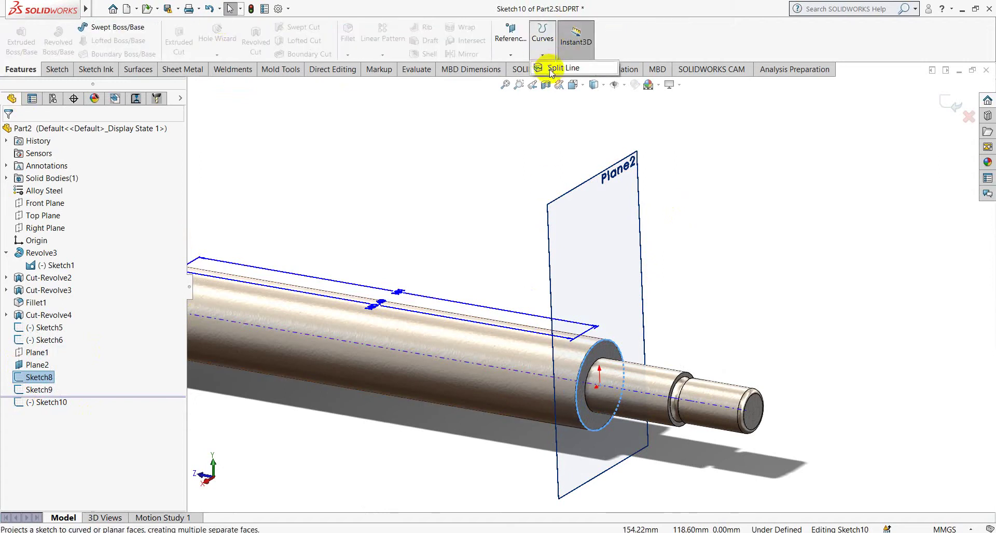
{"action": "left_click", "coordinate": [567, 133]}
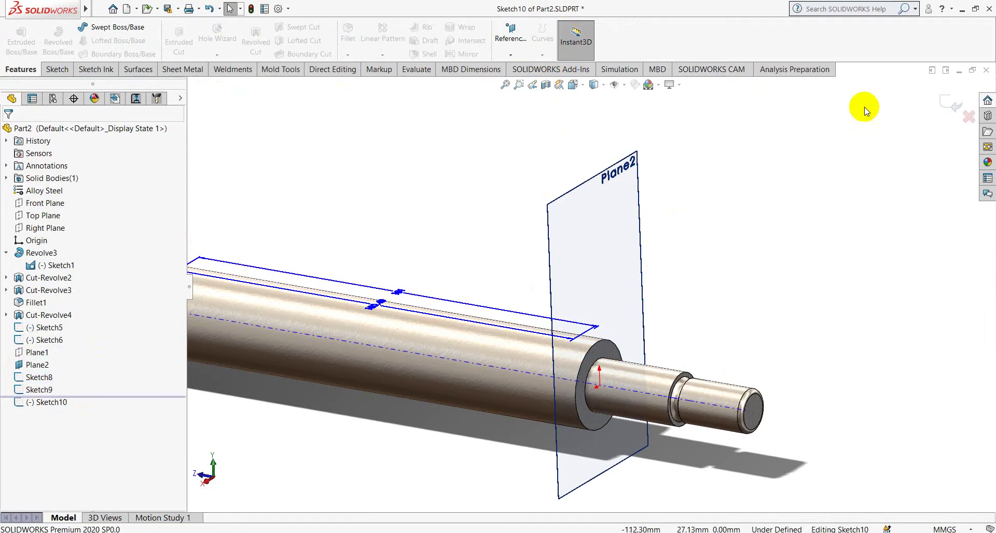
{"action": "left_click", "coordinate": [968, 116]}
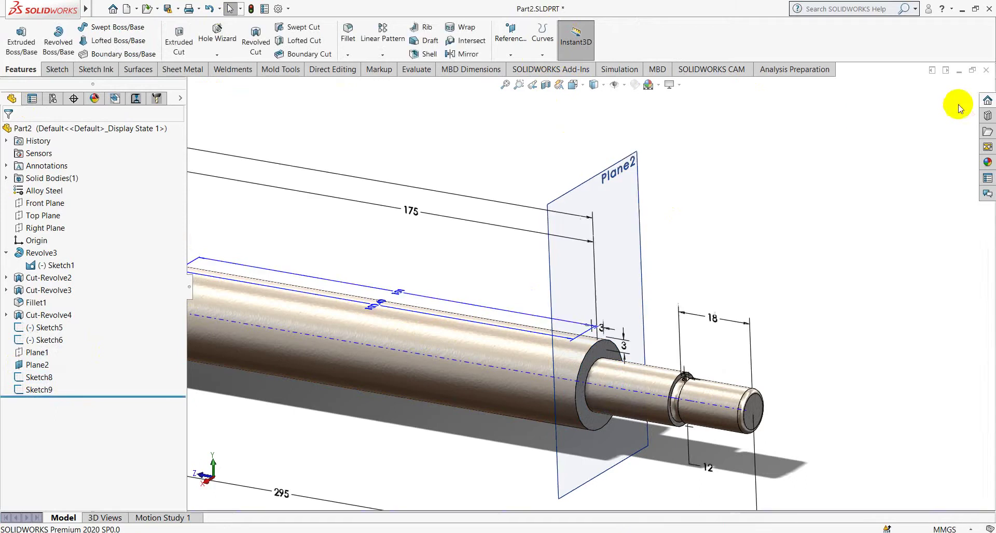
- Start a Helix and Spiral curve based on the Sketch8 circle
{"action": "left_click", "coordinate": [35, 377]}
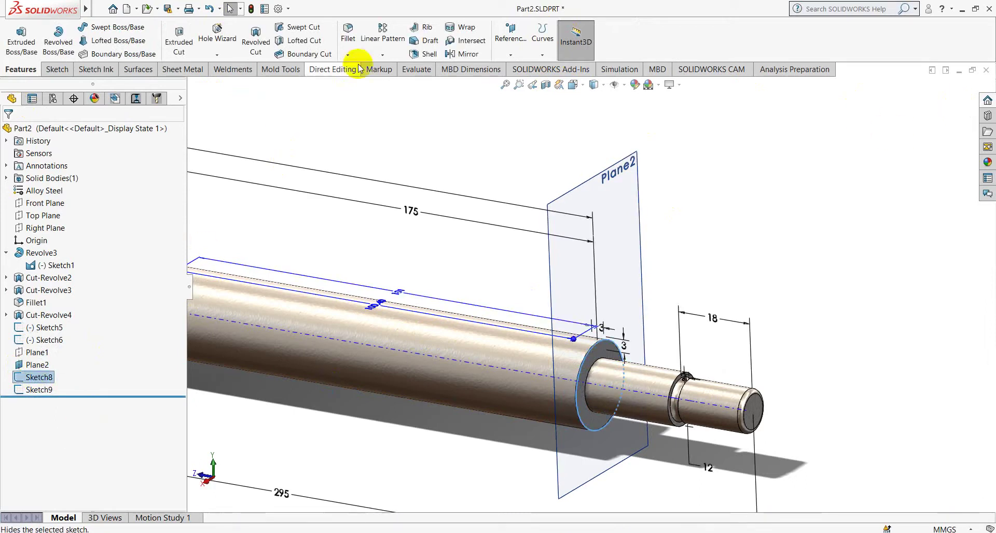
{"action": "left_click", "coordinate": [534, 52]}
{"action": "left_click", "coordinate": [545, 138]}
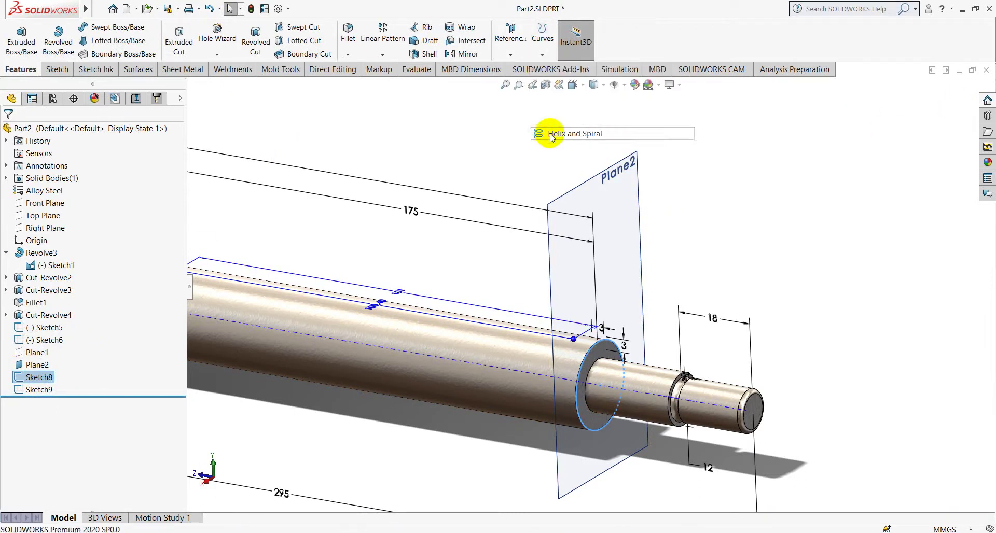
- Define the helix by height and revolutions
{"action": "scroll", "coordinate": [591, 281], "scroll_direction": "up", "scroll_amount": 4}
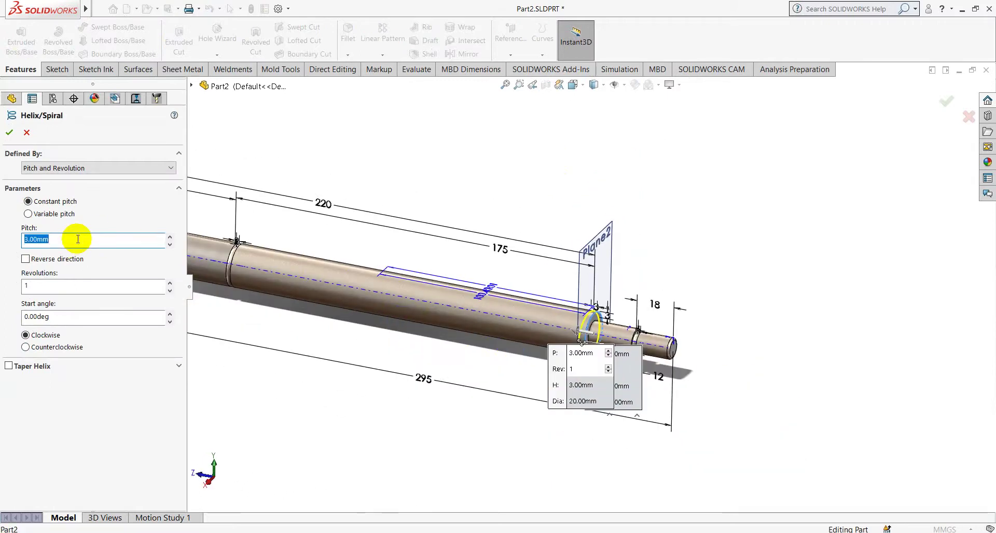
{"action": "type", "text": "3"}
{"action": "key", "text": "Return"}
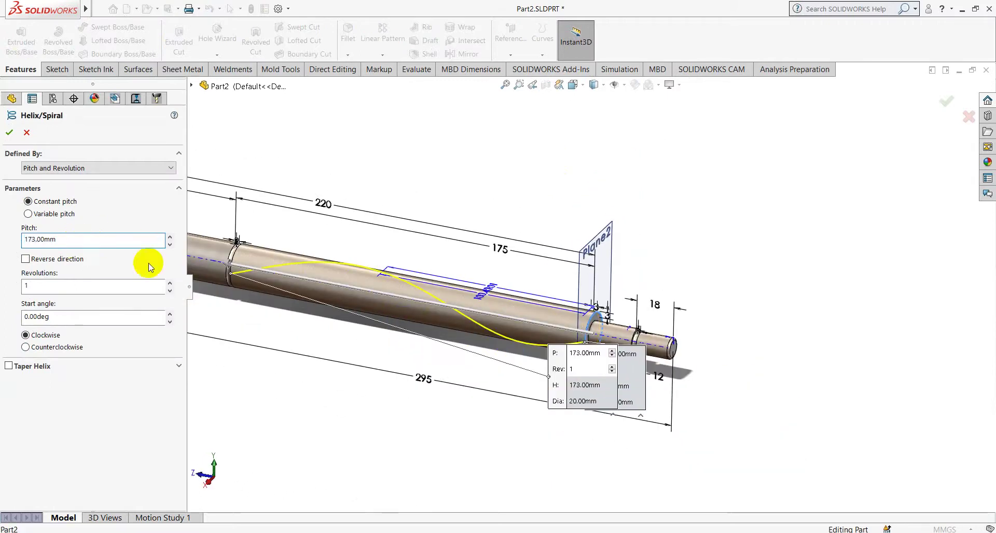
{"action": "left_click", "coordinate": [30, 168]}
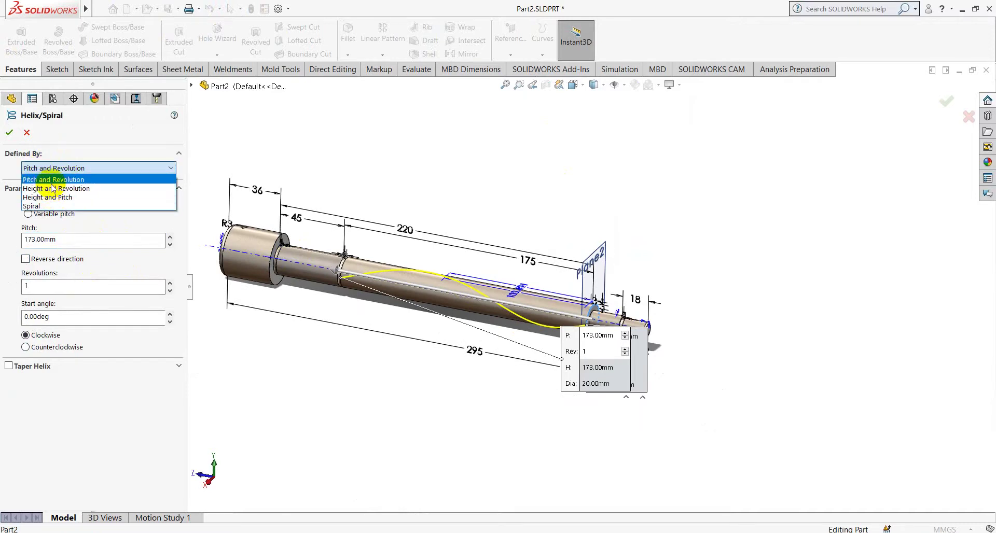
{"action": "left_click", "coordinate": [52, 188]}
{"action": "type", "text": "3"}
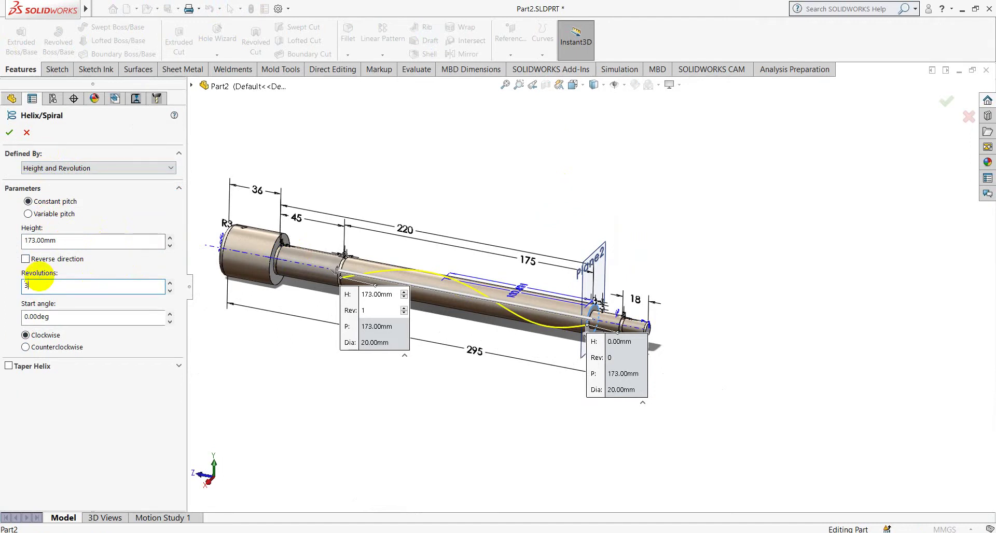
- Set helix height 173 mm, 30 revolutions, 90° start angle, clockwise
{"action": "type", "text": "0"}
{"action": "middle_click_drag", "start_coordinate": [322, 244], "coordinate": [345, 251]}
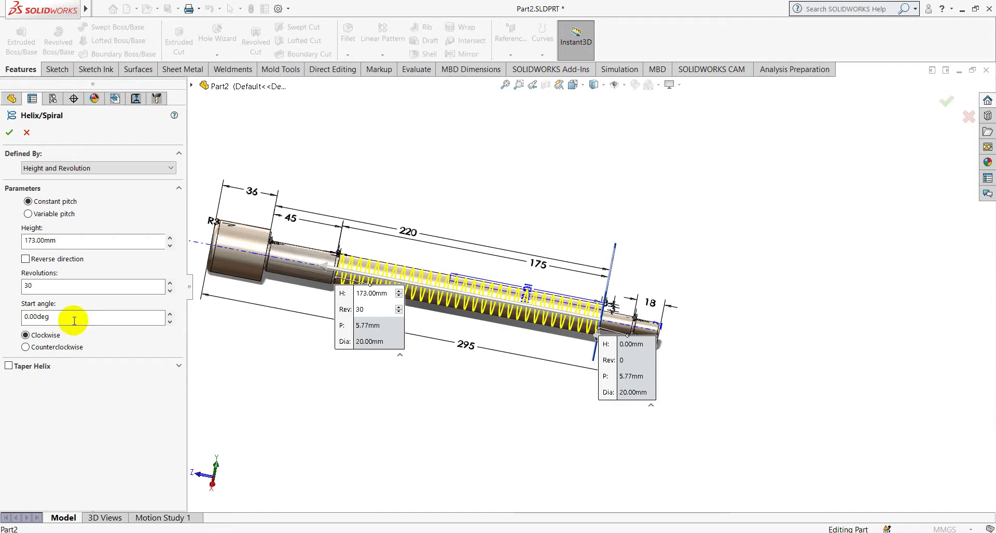
{"action": "scroll", "coordinate": [574, 289], "scroll_direction": "down", "scroll_amount": 2}
{"action": "scroll", "coordinate": [597, 281], "scroll_direction": "down", "scroll_amount": 3}
{"action": "scroll", "coordinate": [660, 237], "scroll_direction": "down", "scroll_amount": 2}
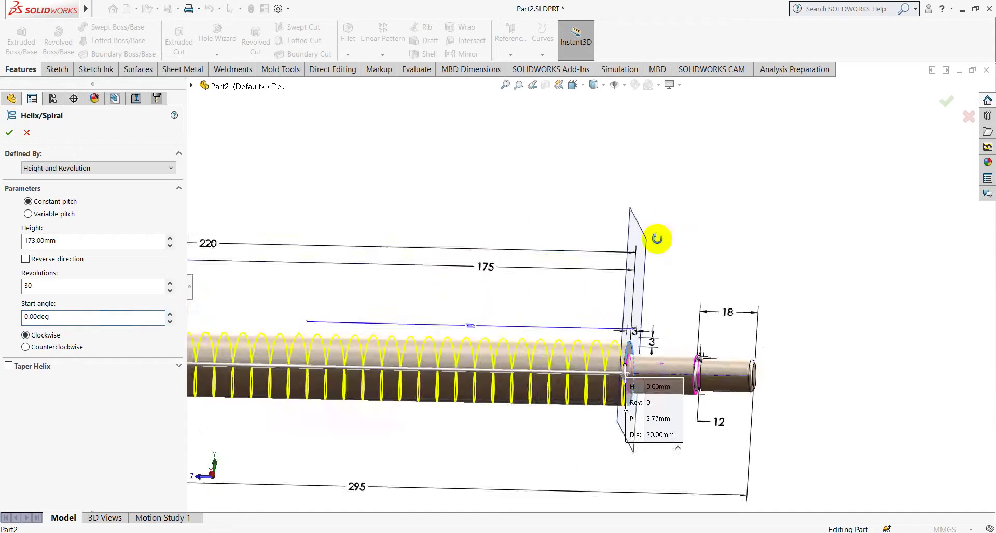
{"action": "scroll", "coordinate": [628, 342], "scroll_direction": "down", "scroll_amount": 2}
{"action": "scroll", "coordinate": [633, 289], "scroll_direction": "down", "scroll_amount": 2}
{"action": "mouse_move", "coordinate": [634, 289]}
{"action": "middle_mouse_down"}
{"action": "mouse_move", "coordinate": [590, 419]}
{"action": "mouse_move", "coordinate": [614, 438]}
{"action": "middle_mouse_up"}
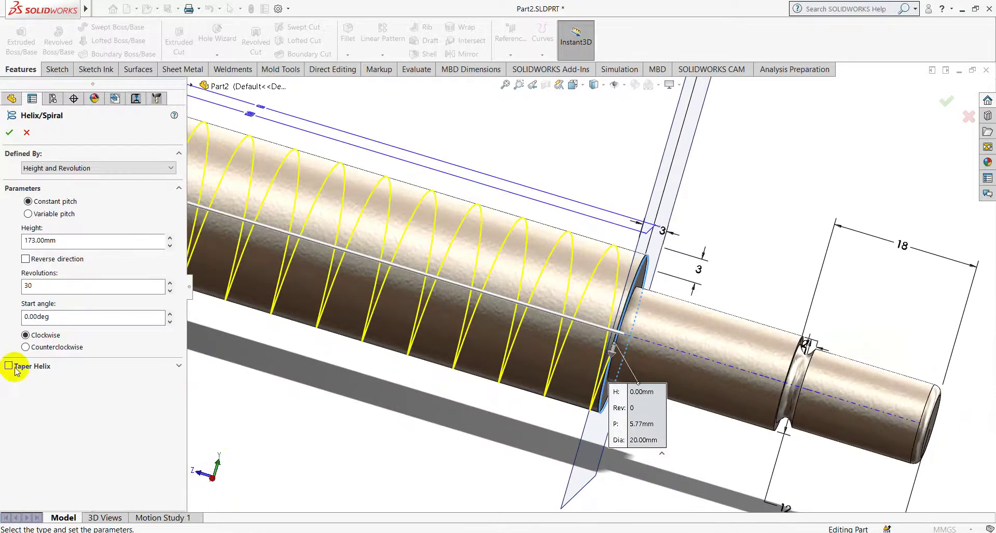
{"action": "type", "text": "90"}
{"action": "key", "text": "Return"}
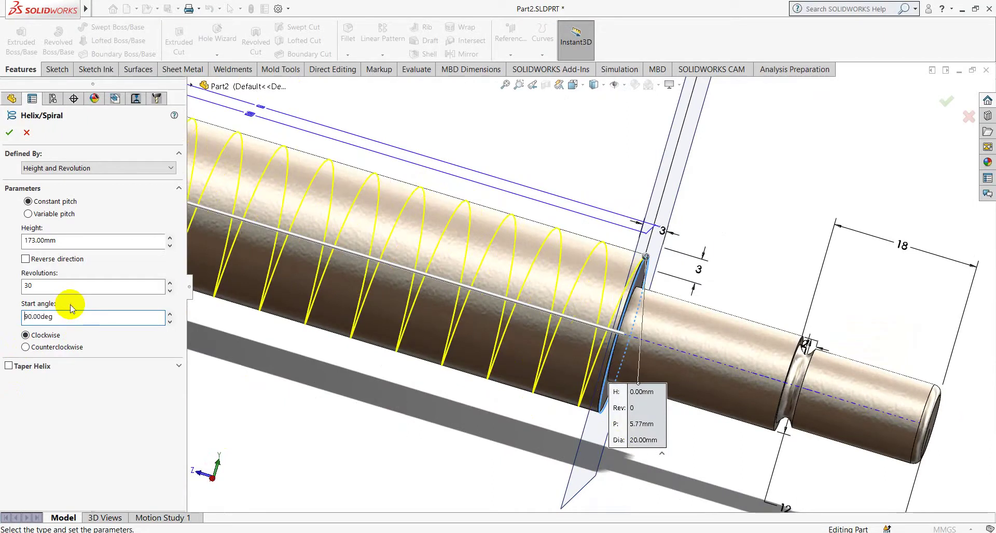
- Accept the helix and orbit to see it along the shaft
{"action": "left_click", "coordinate": [10, 134]}
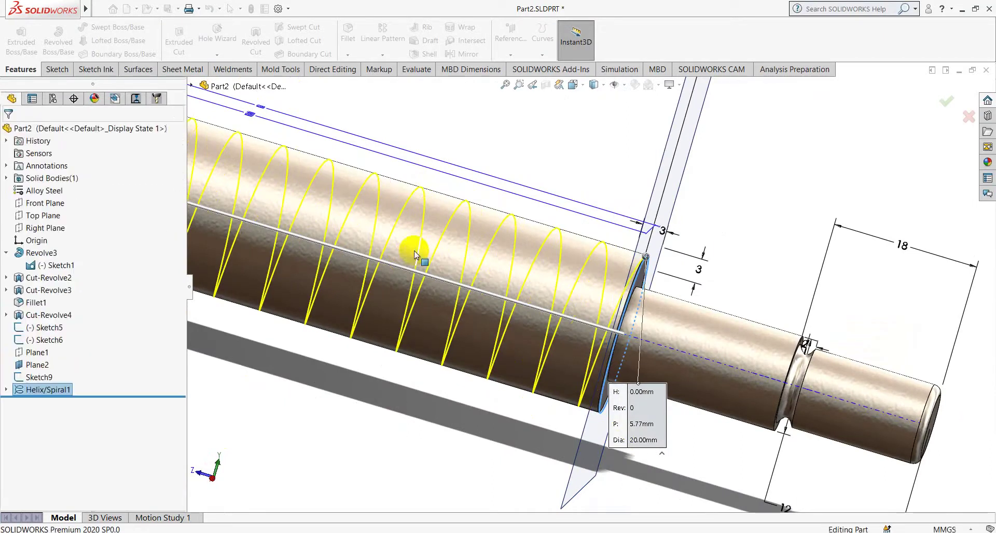
{"action": "scroll", "coordinate": [509, 274], "scroll_direction": "up", "scroll_amount": 2}
{"action": "scroll", "coordinate": [653, 260], "scroll_direction": "up", "scroll_amount": 2}
{"action": "scroll", "coordinate": [653, 260], "scroll_direction": "down", "scroll_amount": 1}
{"action": "middle_click_drag", "start_coordinate": [606, 278], "coordinate": [638, 263]}
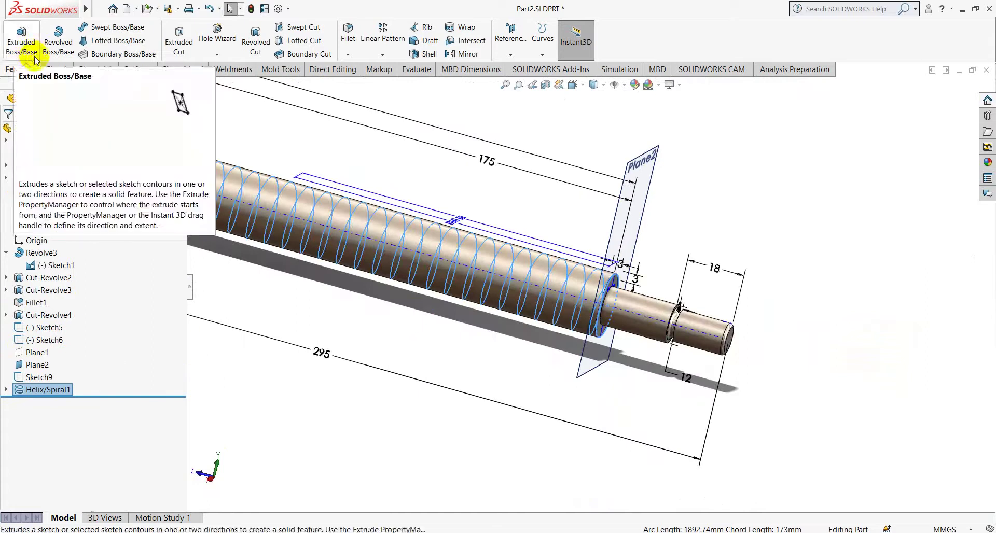
- Sweep the Sketch9 square profile along Helix/Spiral1 to form the thread
{"action": "left_click", "coordinate": [102, 31]}
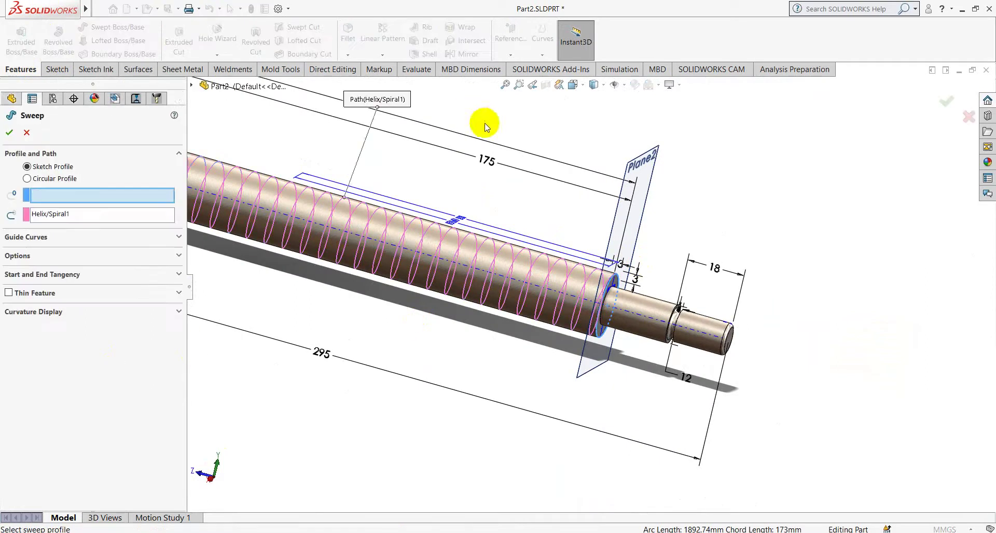
{"action": "left_click", "coordinate": [192, 85]}
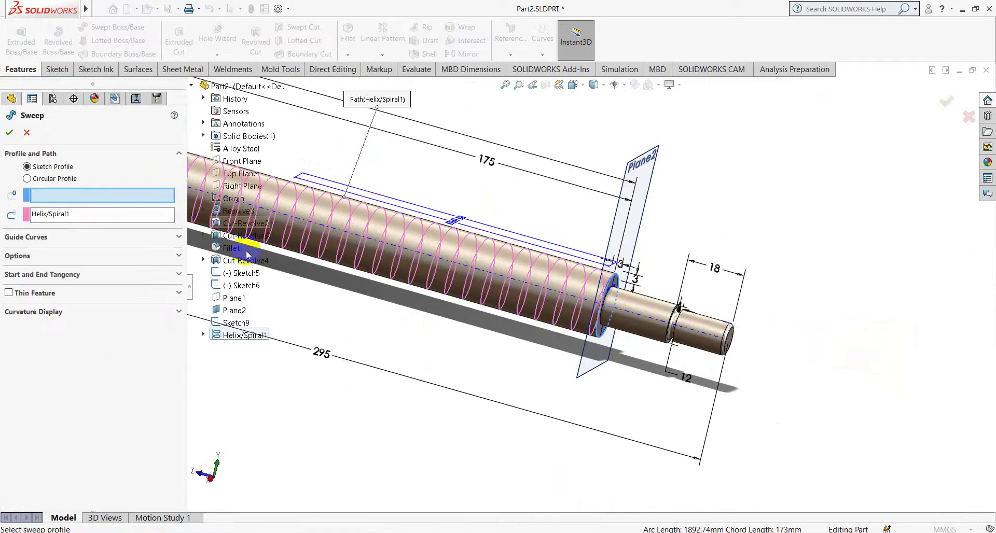
{"action": "left_click", "coordinate": [233, 323]}
{"action": "scroll", "coordinate": [606, 305], "scroll_direction": "up", "scroll_amount": 1}
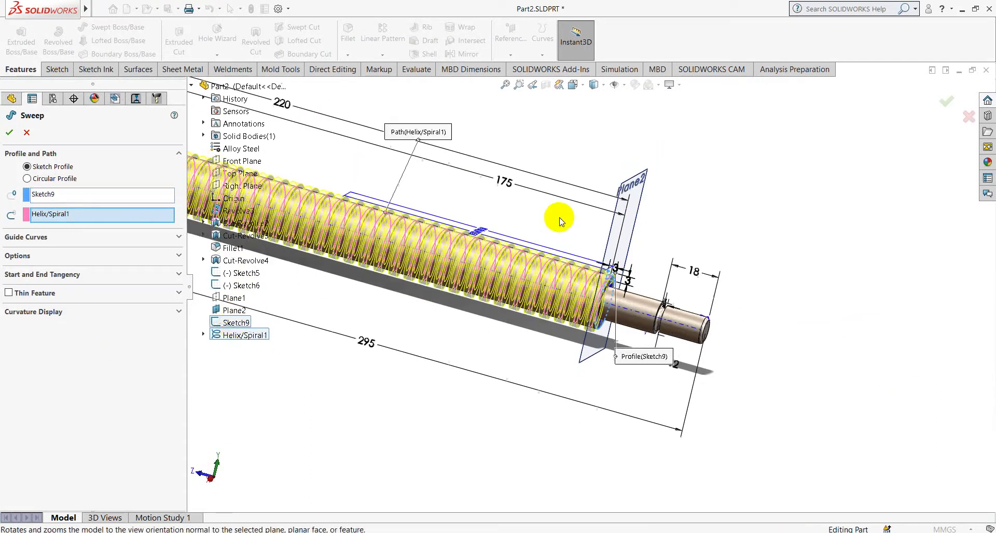
{"action": "scroll", "coordinate": [380, 238], "scroll_direction": "up", "scroll_amount": 3}
{"action": "left_click", "coordinate": [123, 183]}
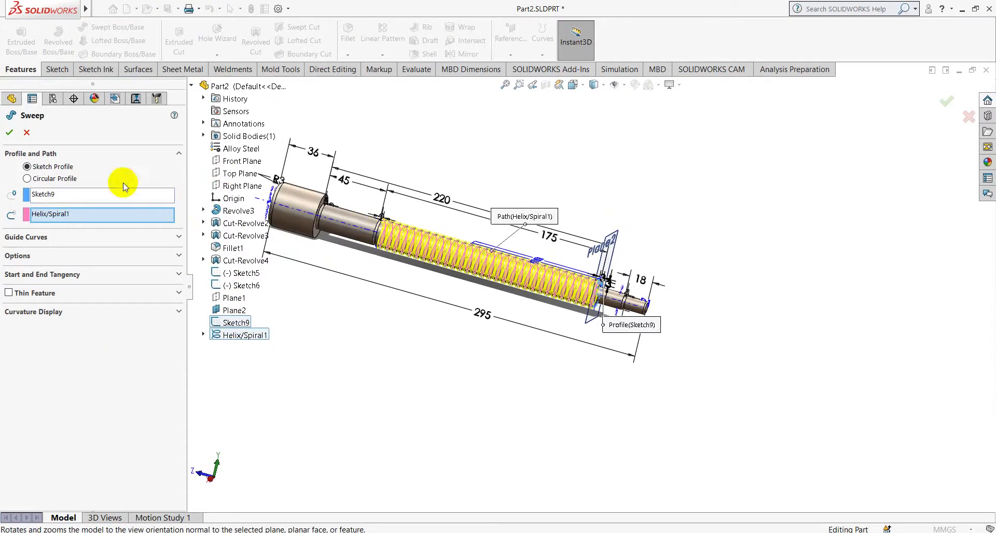
{"action": "left_click", "coordinate": [8, 134]}
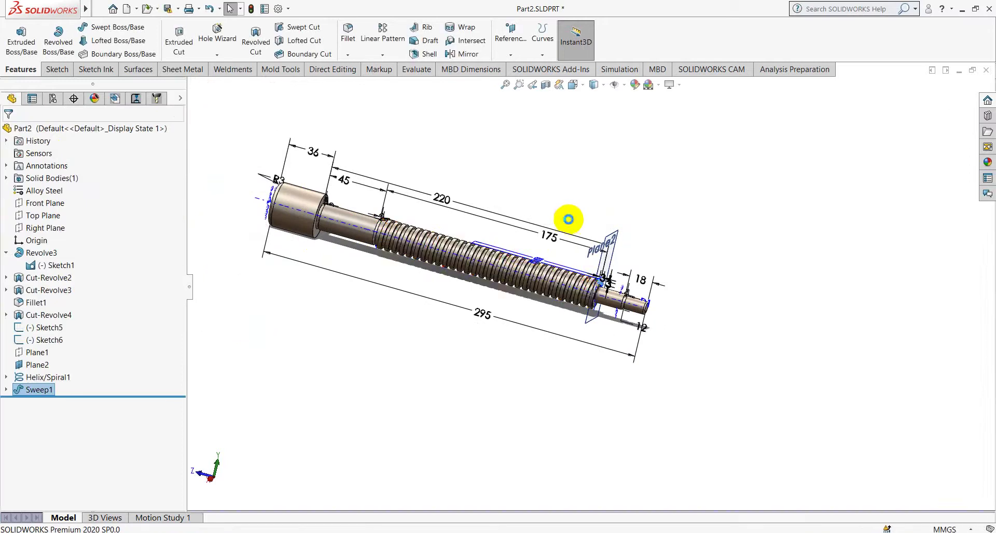
- Level the view of the threaded shaft and compare it with the reference PDF drawing
{"action": "left_click", "coordinate": [558, 300]}
{"action": "middle_click_drag", "start_coordinate": [558, 299], "coordinate": [489, 316]}
{"action": "scroll", "coordinate": [489, 316], "scroll_direction": "down", "scroll_amount": 1}
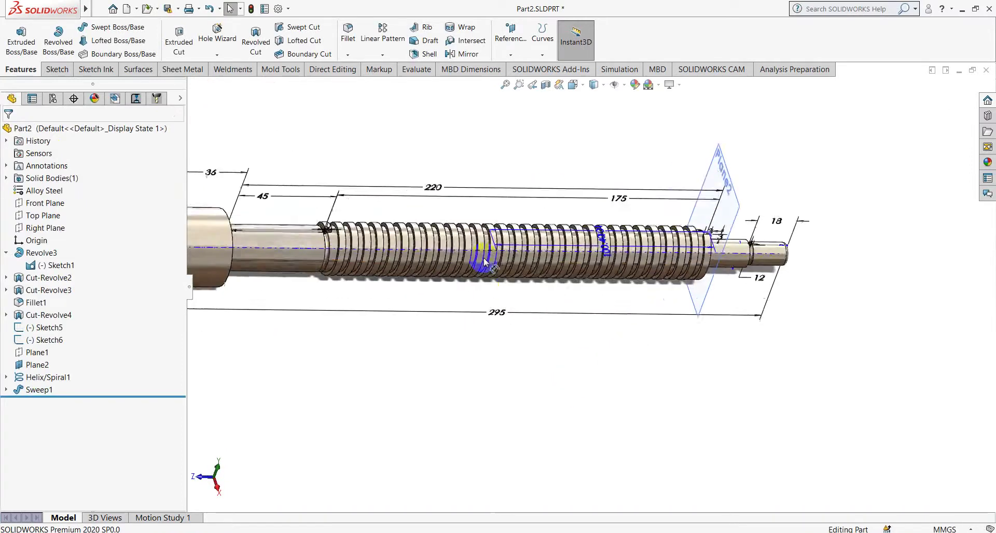
{"action": "scroll", "coordinate": [507, 302], "scroll_direction": "down", "scroll_amount": 1}
{"action": "scroll", "coordinate": [486, 252], "scroll_direction": "down", "scroll_amount": 1}
{"action": "middle_click_drag", "start_coordinate": [486, 252], "coordinate": [481, 282]}
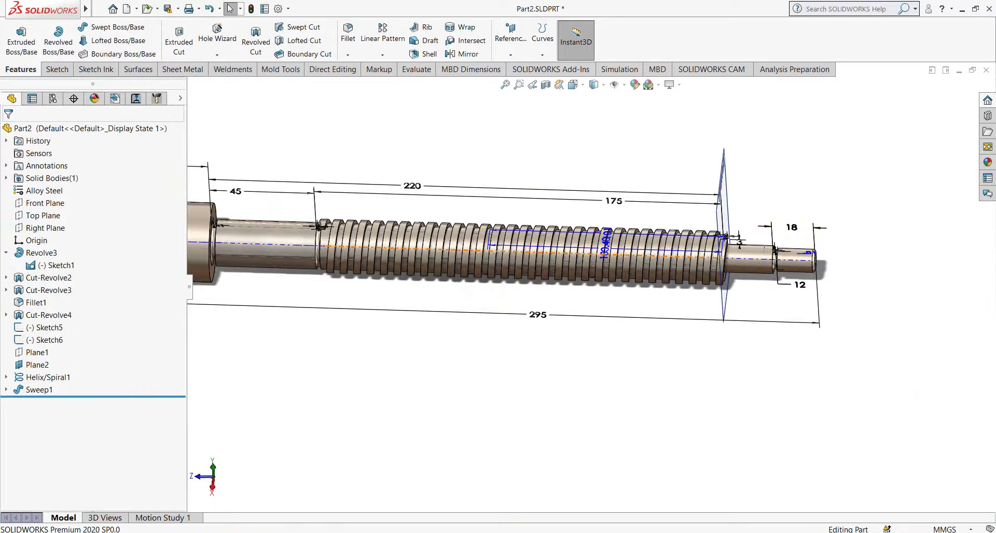
{"action": "key", "text": "alt+Tab"}
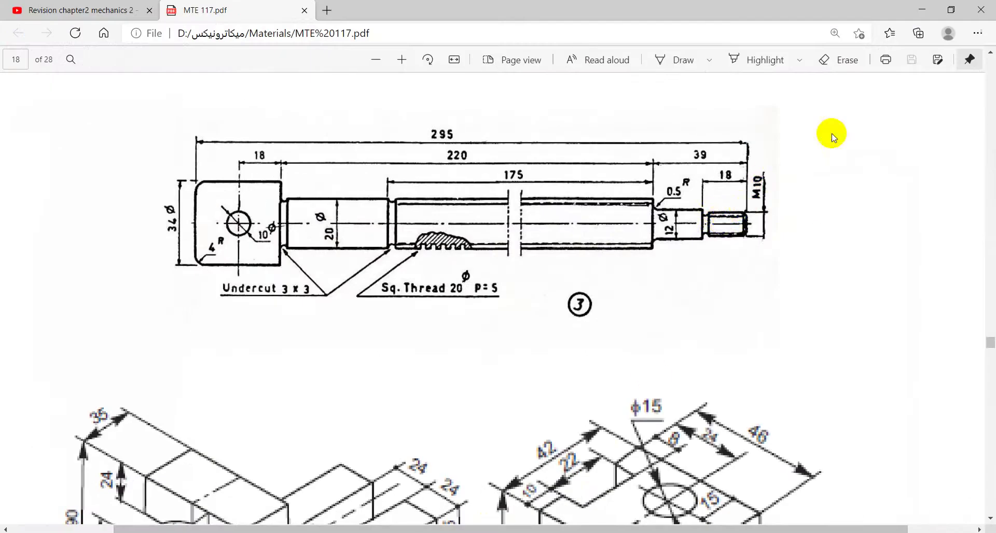
{"action": "left_click", "coordinate": [919, 9]}
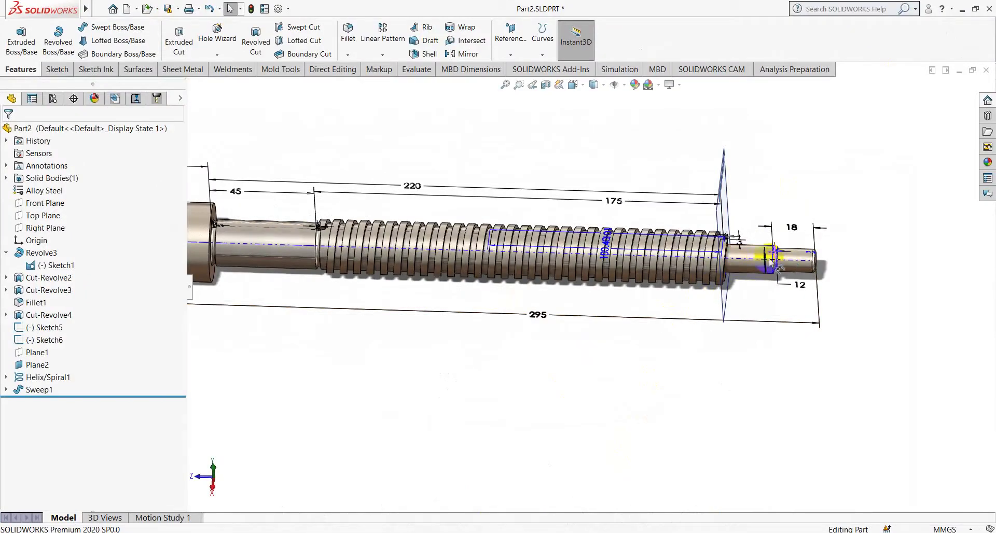
- Start a Thread feature running from the groove-side edge to the shaft's small end face
{"action": "left_click", "coordinate": [223, 56]}
{"action": "left_click", "coordinate": [227, 96]}
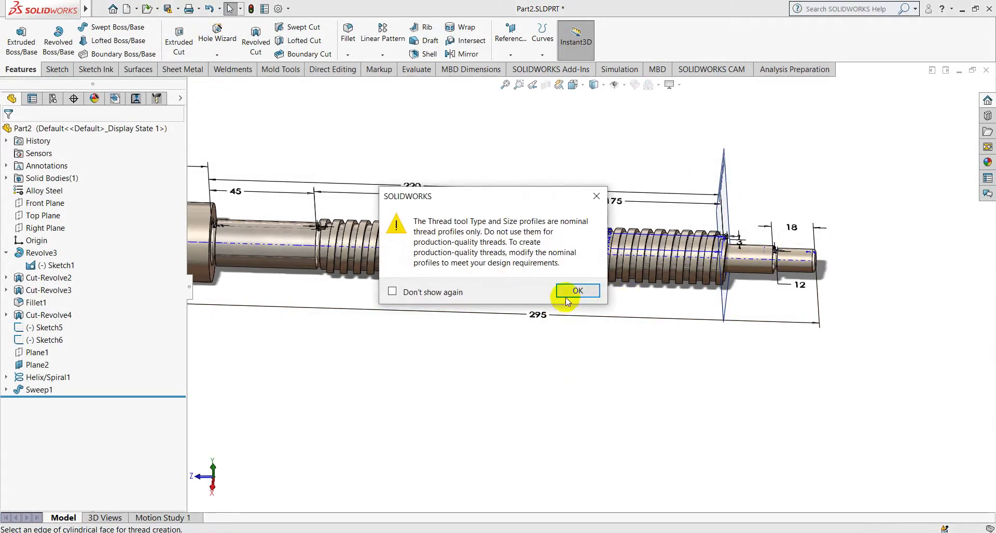
{"action": "left_click", "coordinate": [578, 290]}
{"action": "scroll", "coordinate": [740, 278], "scroll_direction": "down", "scroll_amount": 2}
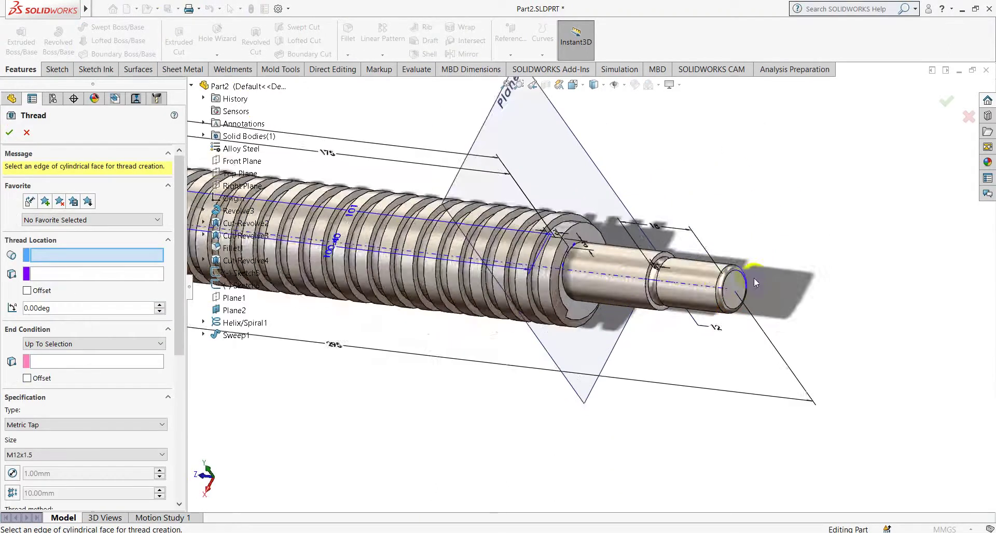
{"action": "scroll", "coordinate": [695, 275], "scroll_direction": "down", "scroll_amount": 2}
{"action": "scroll", "coordinate": [675, 272], "scroll_direction": "down", "scroll_amount": 2}
{"action": "scroll", "coordinate": [662, 270], "scroll_direction": "down", "scroll_amount": 2}
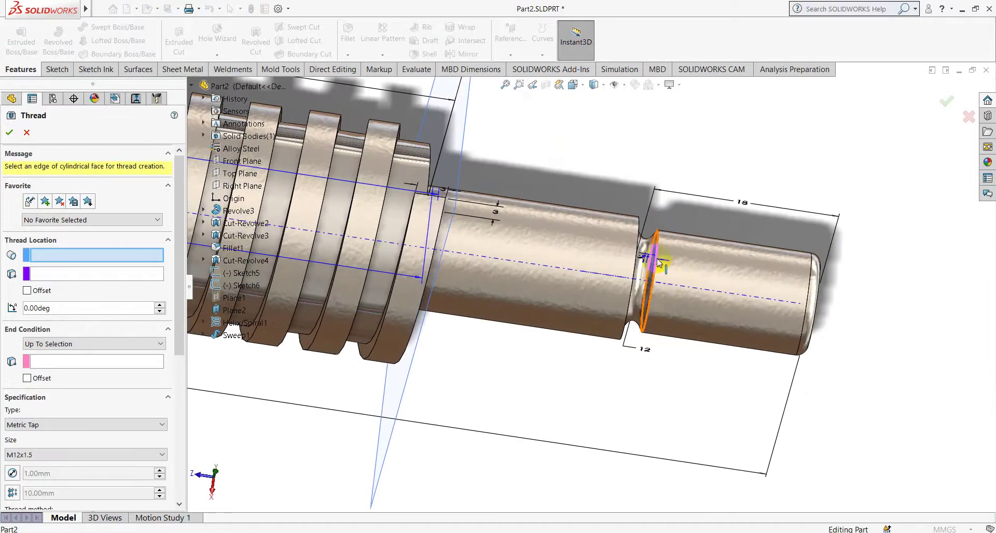
{"action": "left_click", "coordinate": [680, 284]}
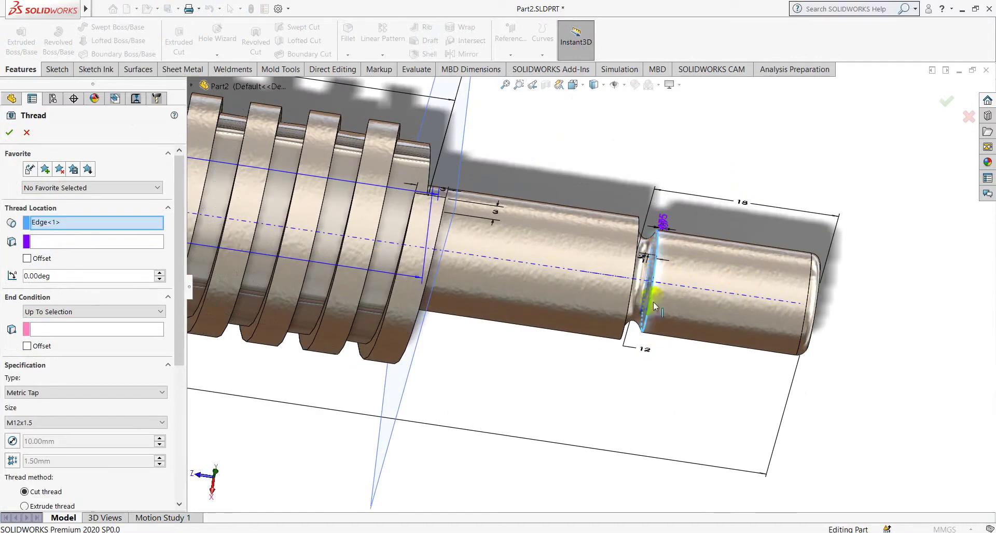
{"action": "left_click", "coordinate": [61, 329]}
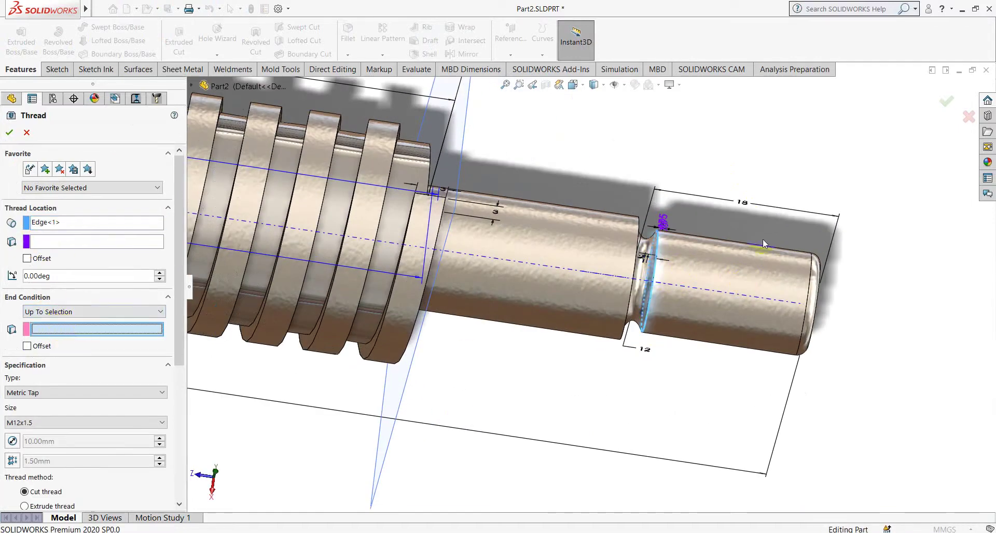
{"action": "mouse_move", "coordinate": [864, 227]}
{"action": "middle_mouse_down"}
{"action": "mouse_move", "coordinate": [383, 384]}
{"action": "mouse_move", "coordinate": [87, 446]}
{"action": "middle_mouse_up"}
{"action": "left_click", "coordinate": [345, 369]}
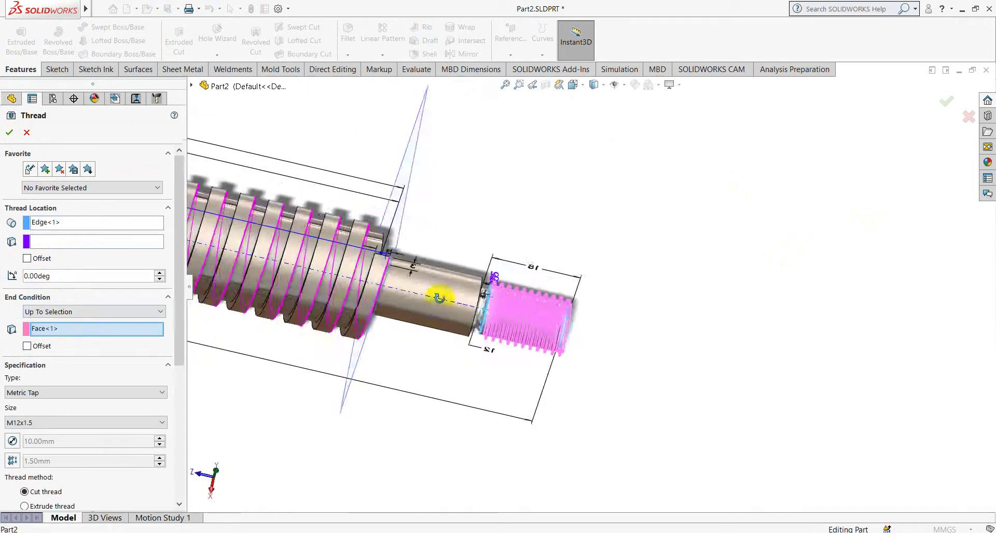
{"action": "left_click_drag", "start_coordinate": [181, 342], "coordinate": [178, 428]}
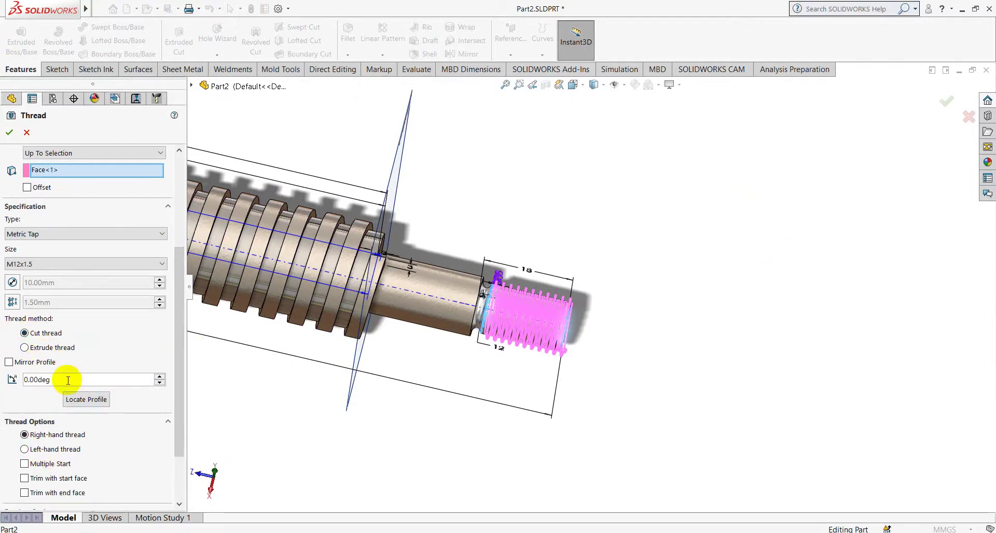
- Set the thread size to M10x1.0 and apply the thread
{"action": "left_click", "coordinate": [29, 264]}
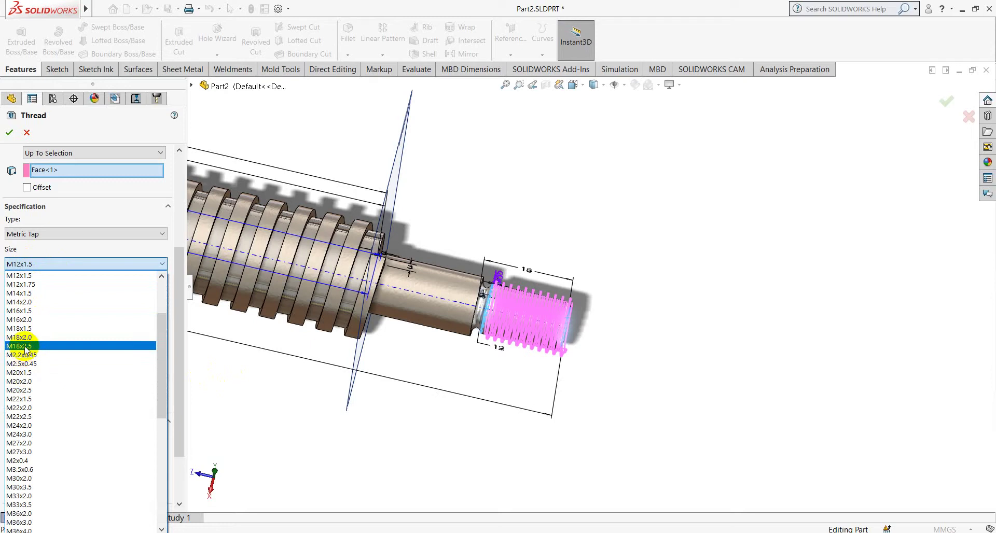
{"action": "scroll", "coordinate": [31, 338], "scroll_direction": "up", "scroll_amount": 3}
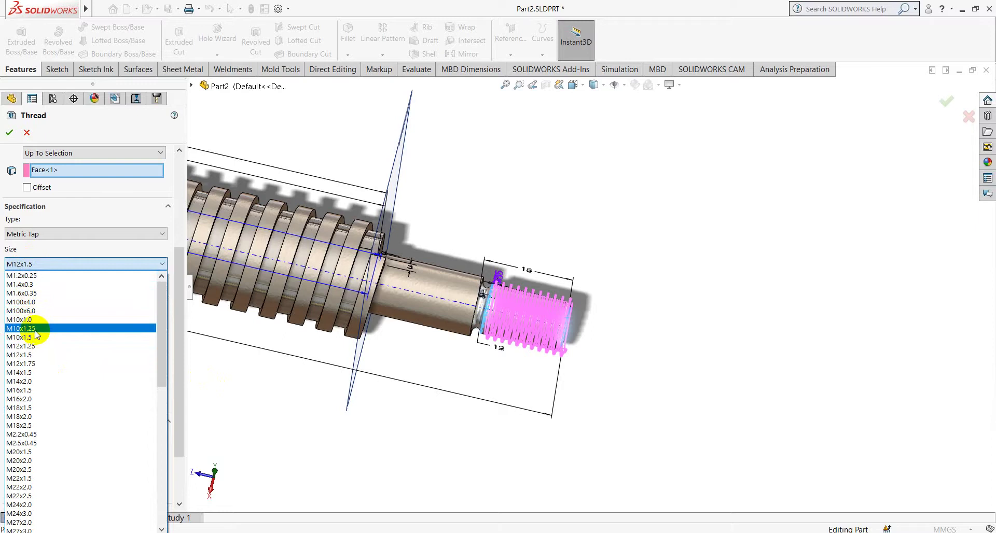
{"action": "left_click", "coordinate": [26, 320]}
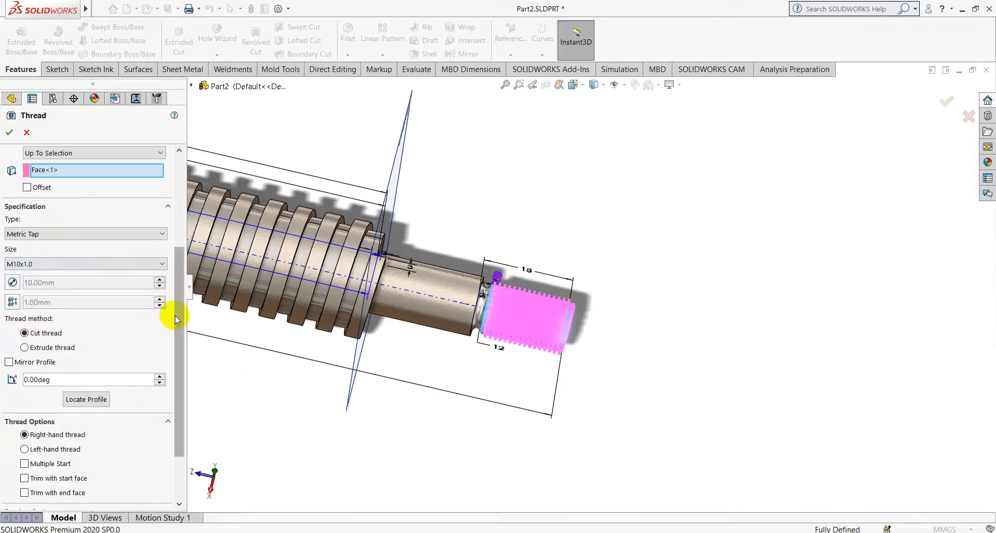
{"action": "scroll", "coordinate": [175, 314], "scroll_direction": "up", "scroll_amount": 5}
{"action": "left_click", "coordinate": [10, 132]}
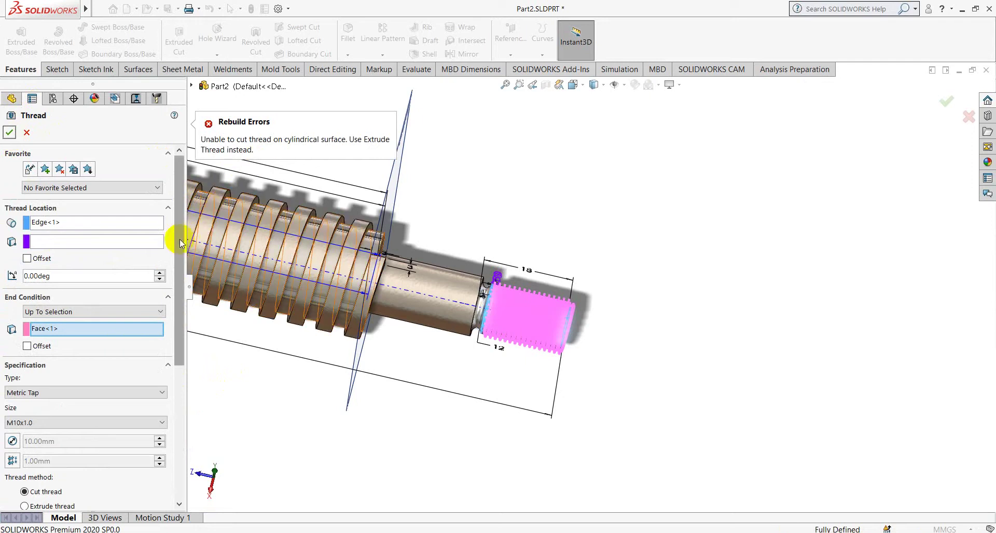
- Make the thread extruded instead of cut and accept it
{"action": "left_click_drag", "start_coordinate": [179, 238], "coordinate": [171, 328]}
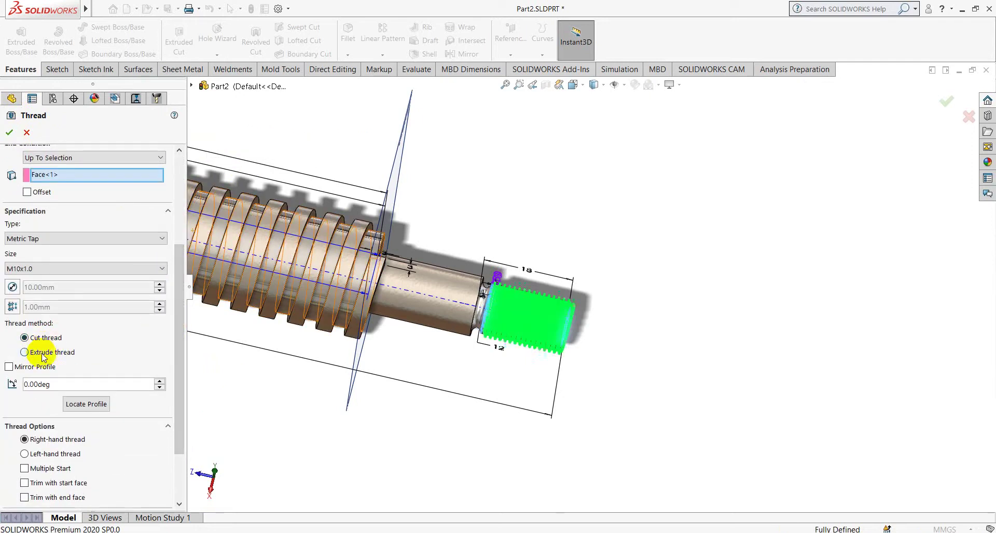
{"action": "left_click", "coordinate": [41, 337]}
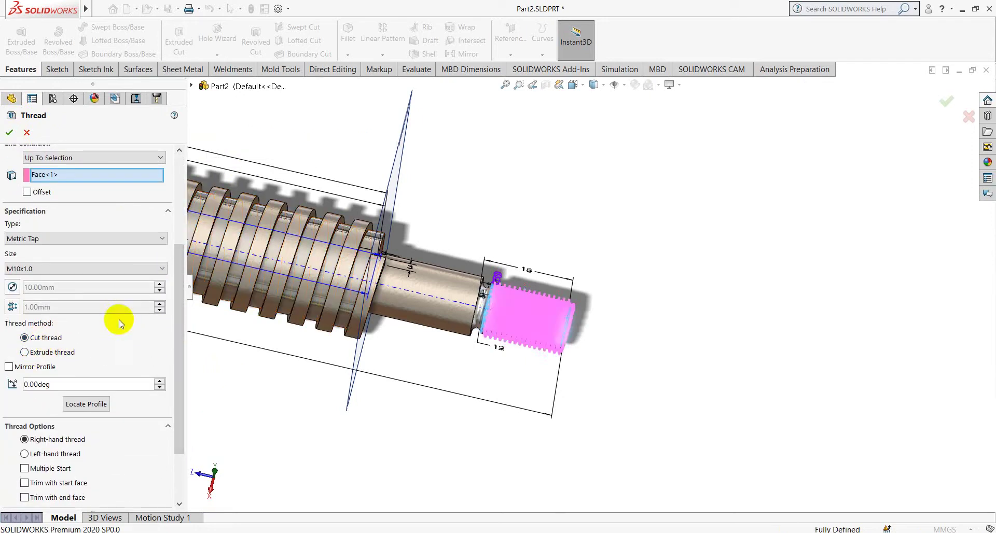
{"action": "left_click", "coordinate": [41, 354]}
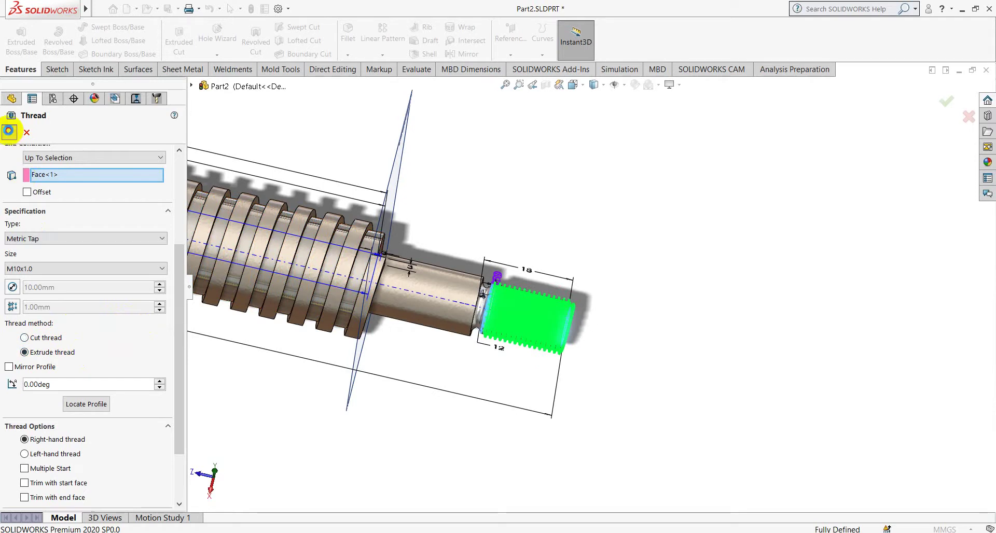
{"action": "left_click", "coordinate": [10, 133]}
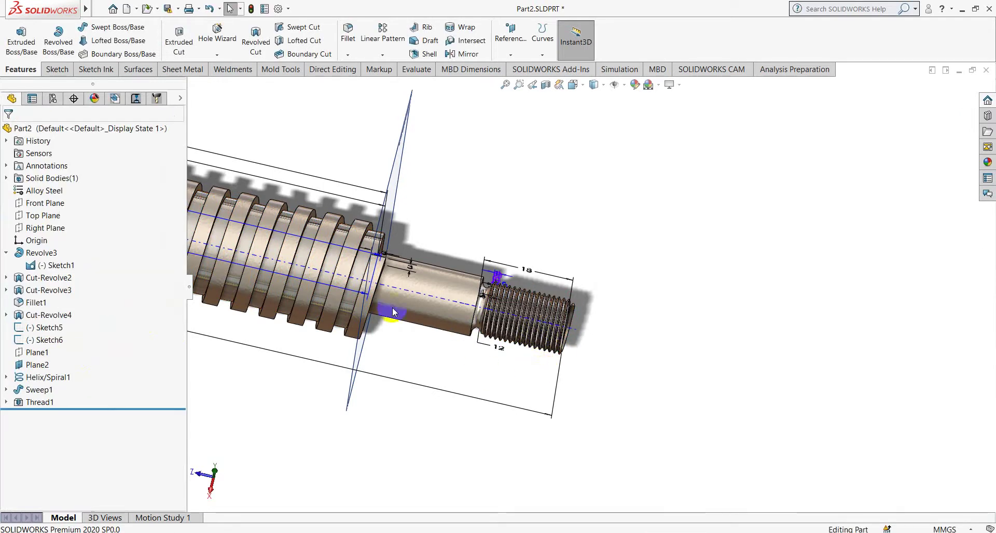
- Reopen Thread1 for editing and leave it with no start offset
{"action": "middle_click_drag", "start_coordinate": [393, 312], "coordinate": [441, 290]}
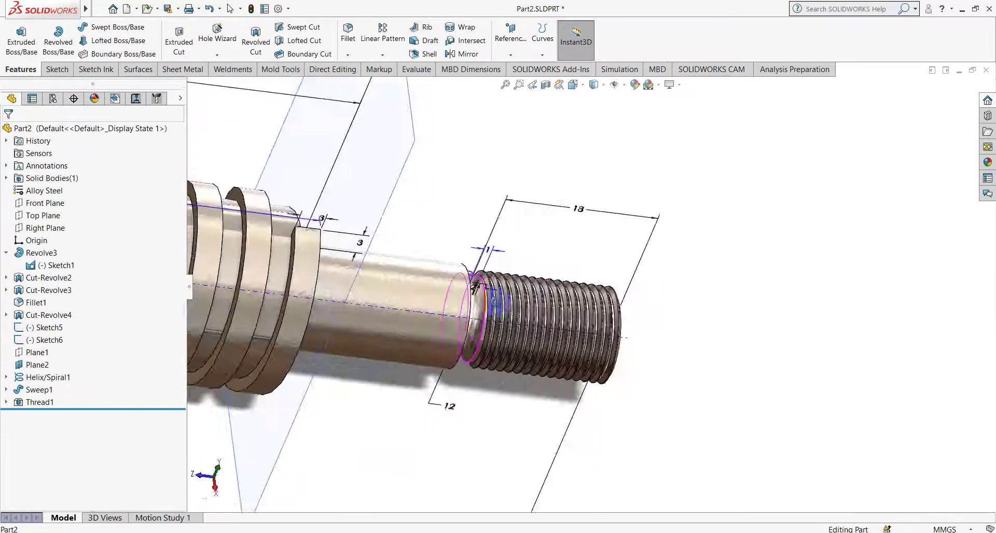
{"action": "middle_click_drag", "start_coordinate": [456, 367], "coordinate": [451, 389]}
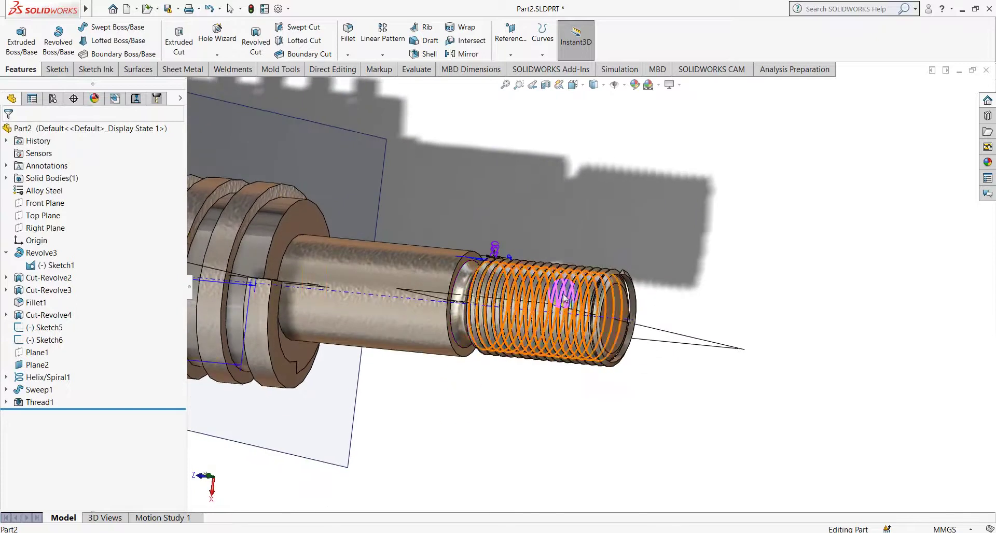
{"action": "right_click", "coordinate": [34, 403]}
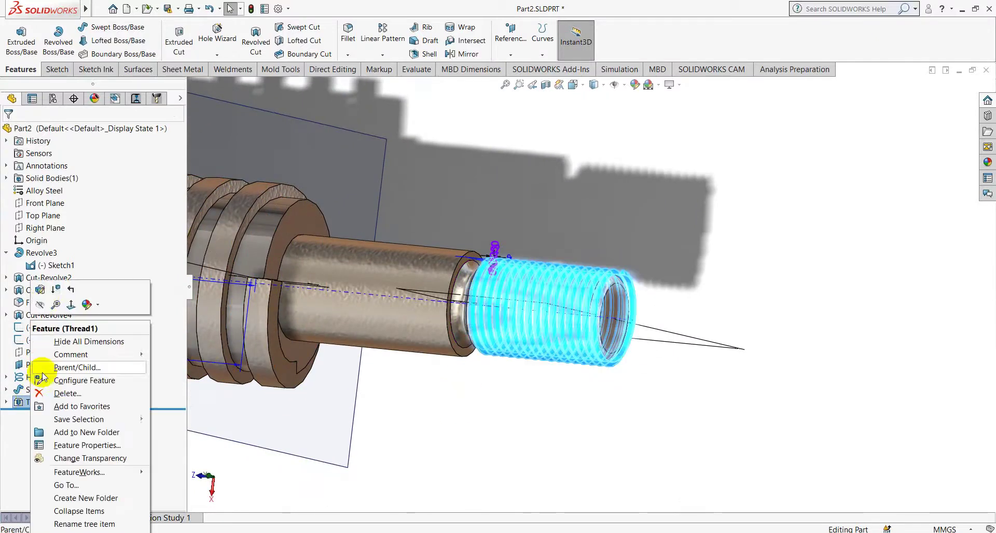
{"action": "left_click", "coordinate": [40, 290]}
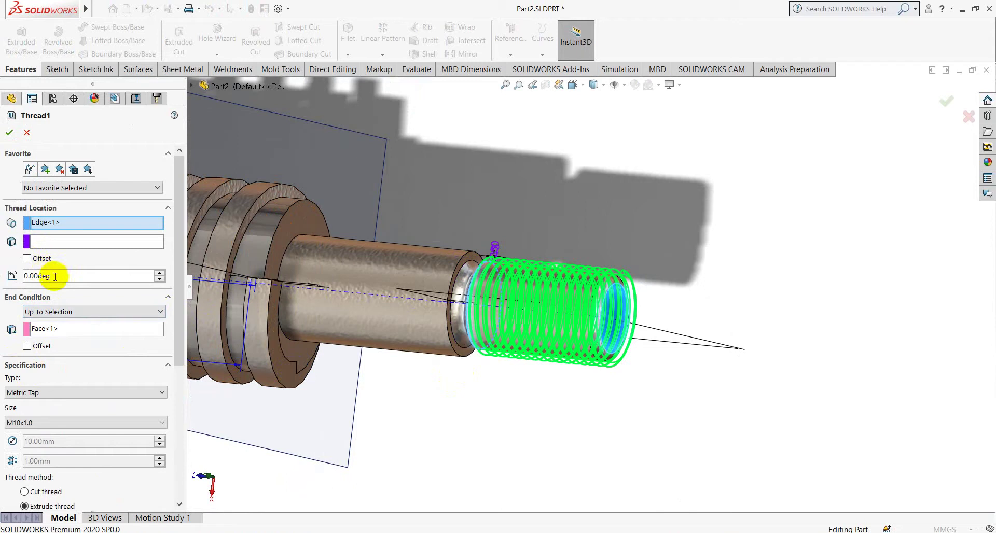
{"action": "left_click", "coordinate": [27, 258]}
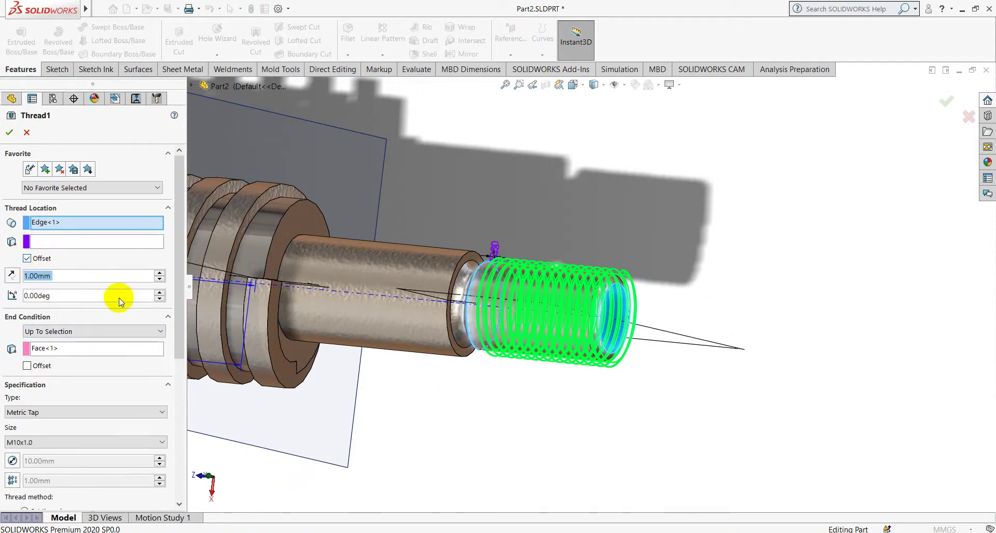
{"action": "left_click", "coordinate": [48, 242]}
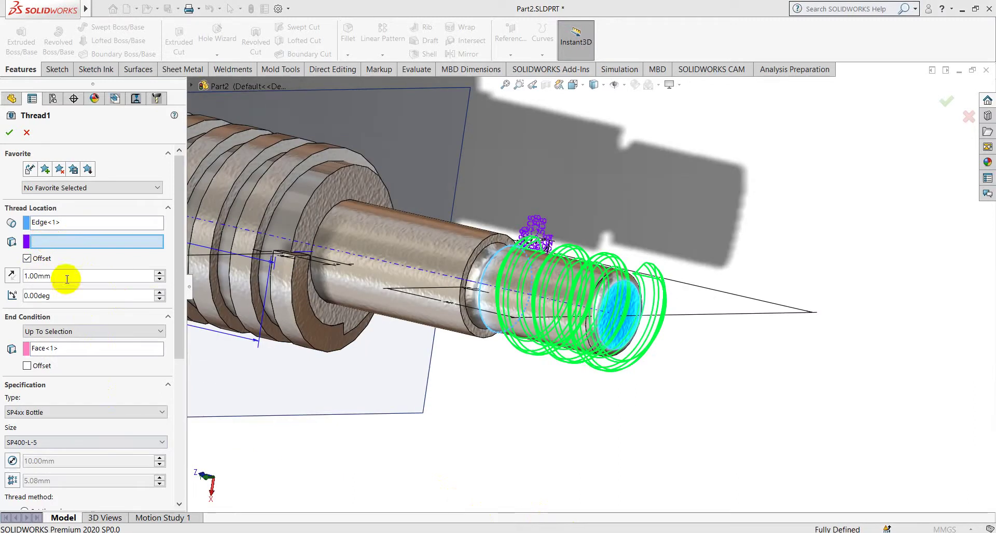
{"action": "left_click", "coordinate": [27, 259]}
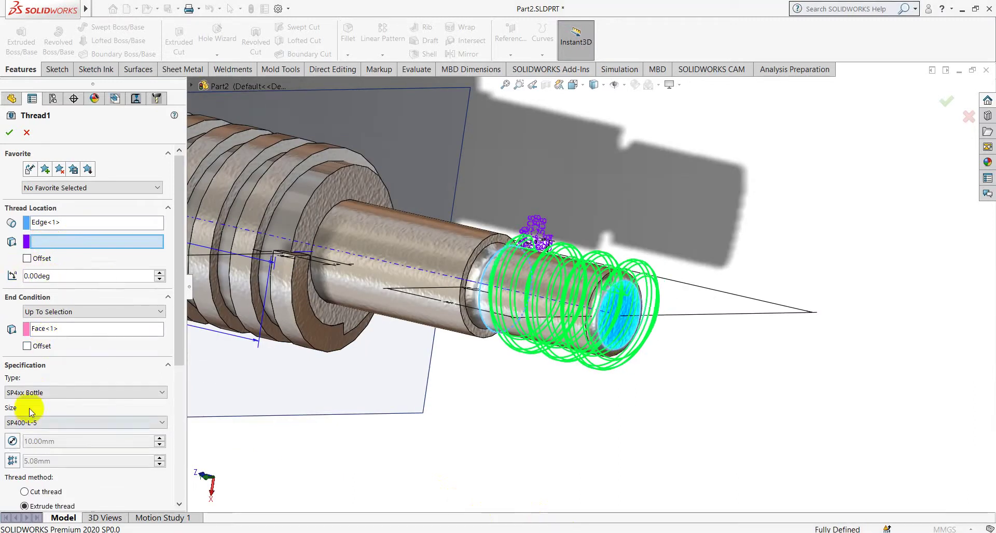
- Set the thread type to Metric Die with size M10x1.5
{"action": "left_click", "coordinate": [31, 392]}
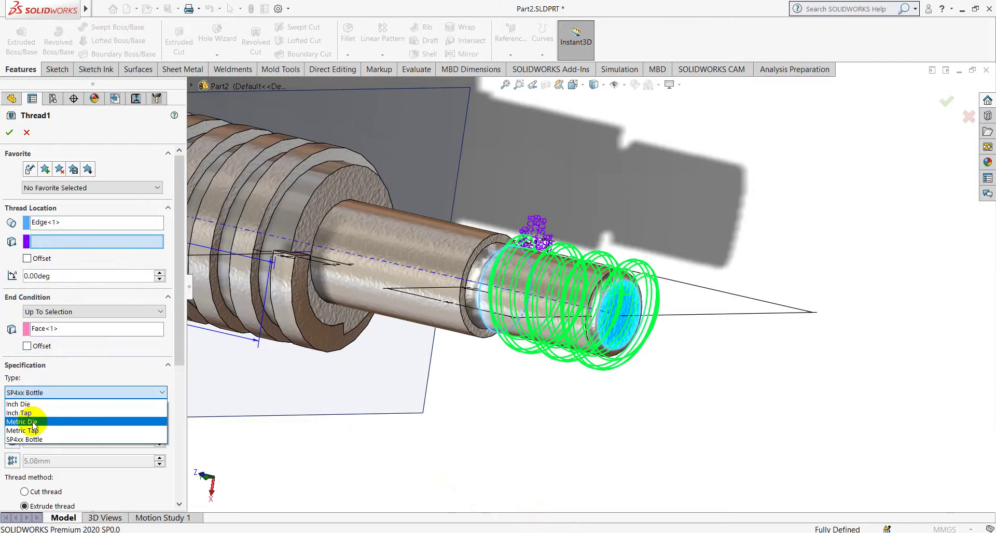
{"action": "left_click", "coordinate": [32, 422]}
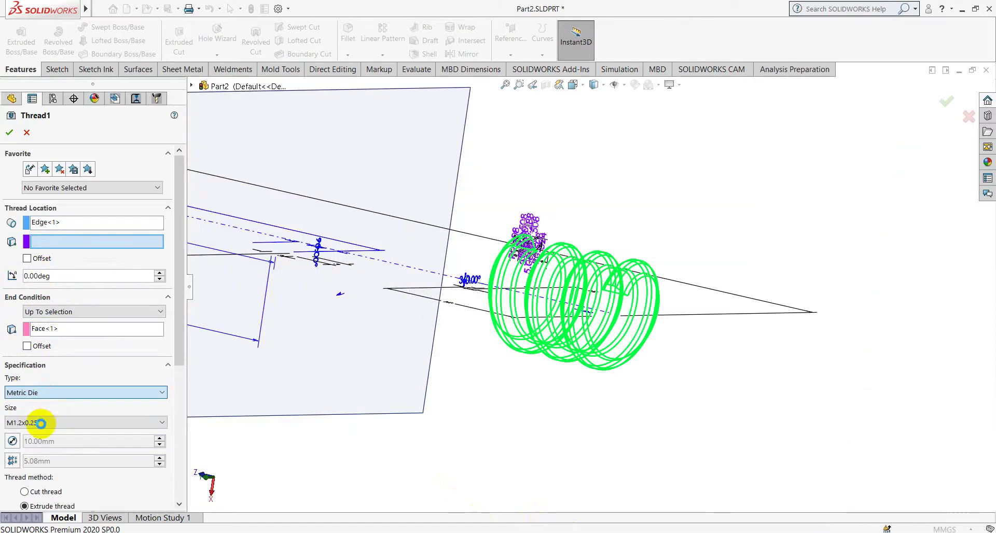
{"action": "left_click", "coordinate": [47, 423]}
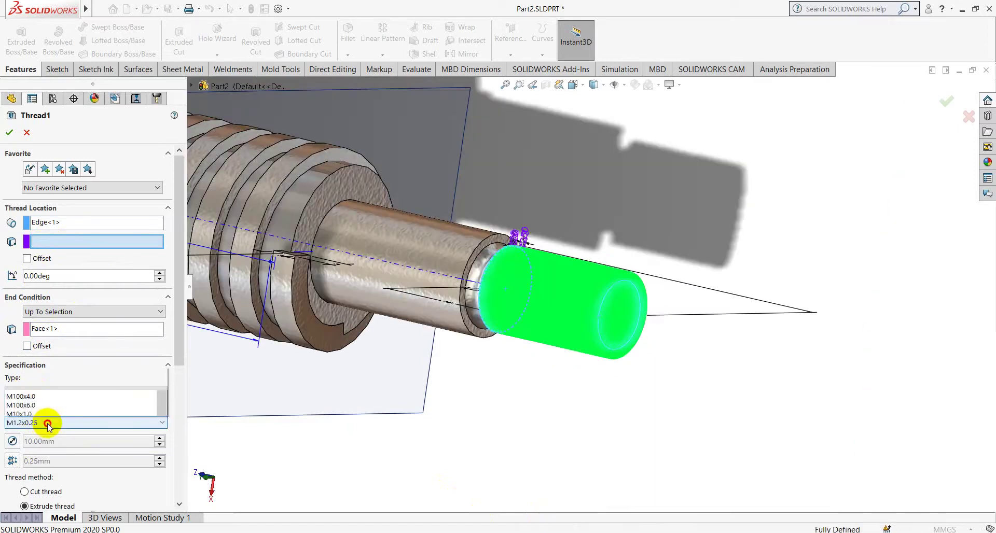
{"action": "left_click", "coordinate": [45, 212]}
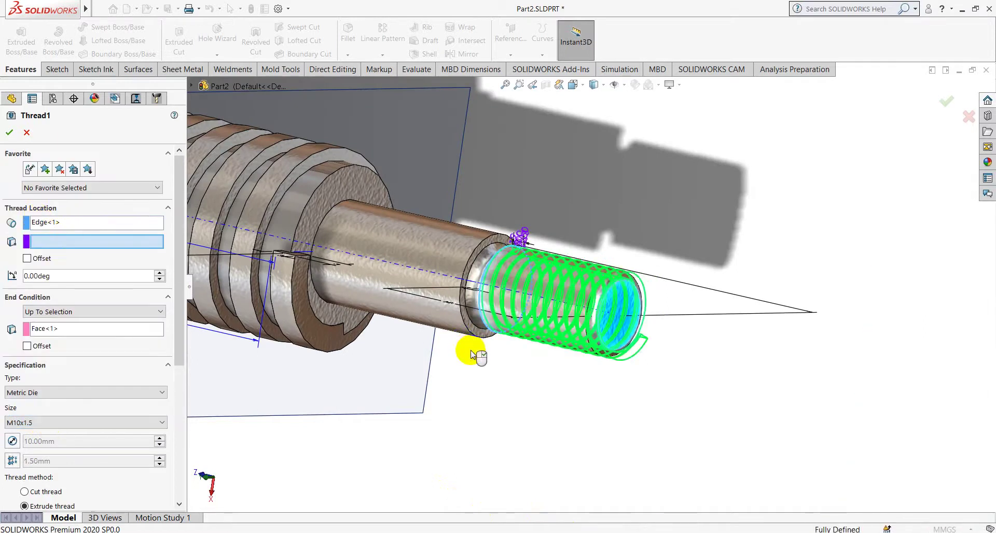
{"action": "scroll", "coordinate": [441, 347], "scroll_direction": "up", "scroll_amount": 3}
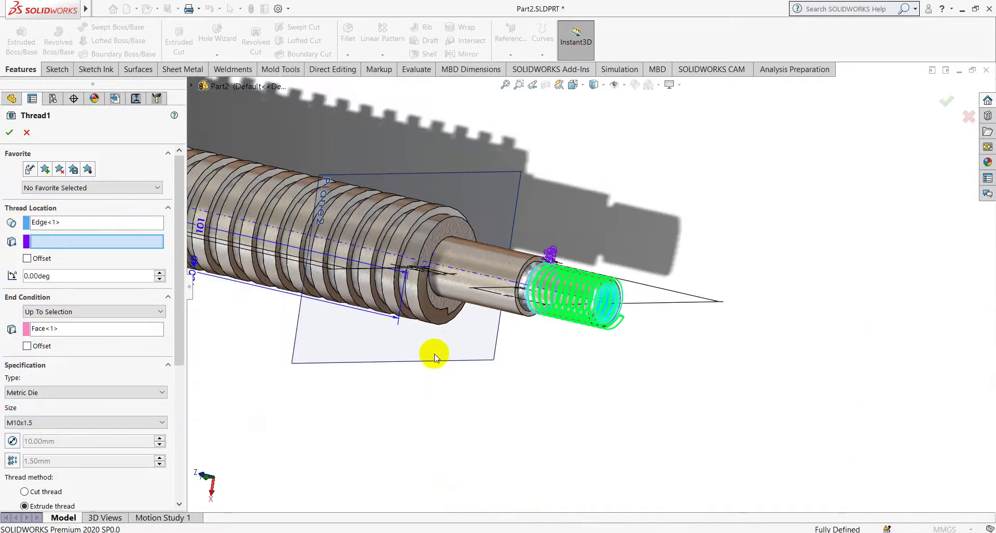
{"action": "left_click", "coordinate": [33, 423]}
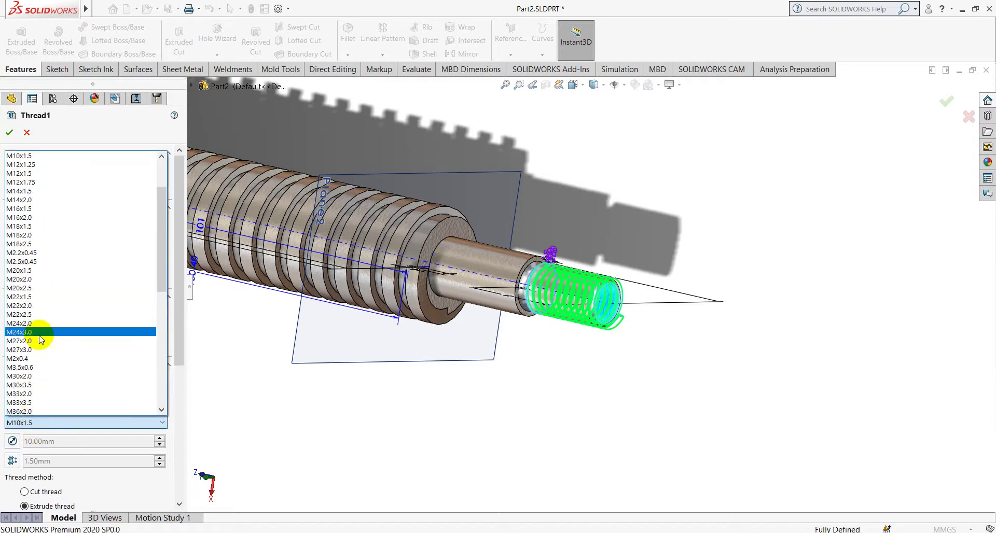
- Try size M14x2.0, return to M10x1.5, and attempt to build the thread
{"action": "left_click", "coordinate": [29, 200]}
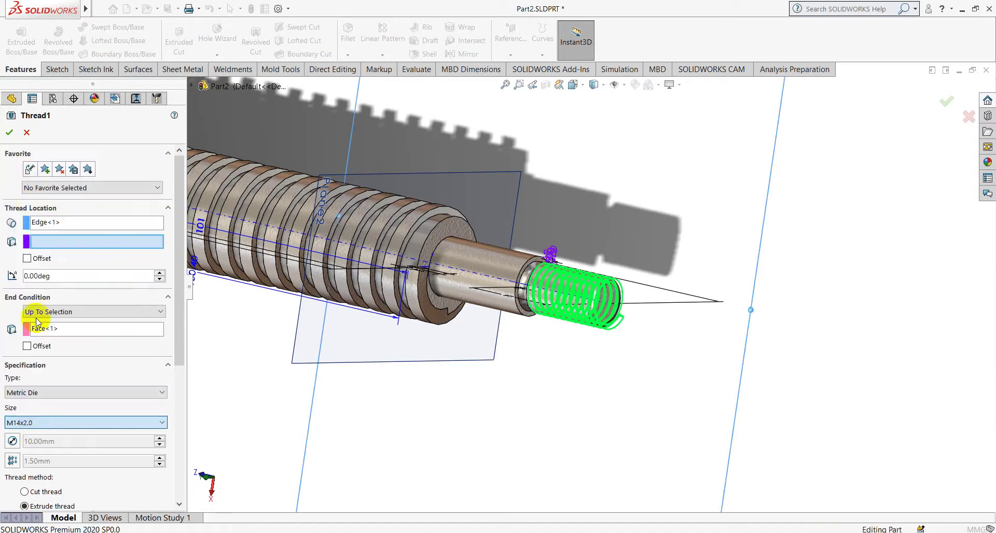
{"action": "left_click", "coordinate": [55, 399]}
{"action": "left_click", "coordinate": [36, 423]}
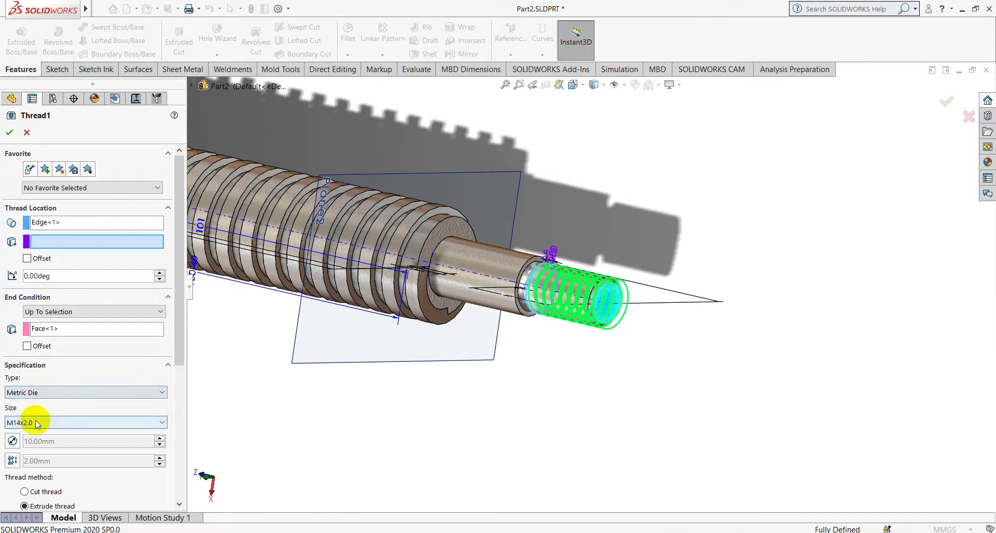
{"action": "left_click", "coordinate": [36, 423]}
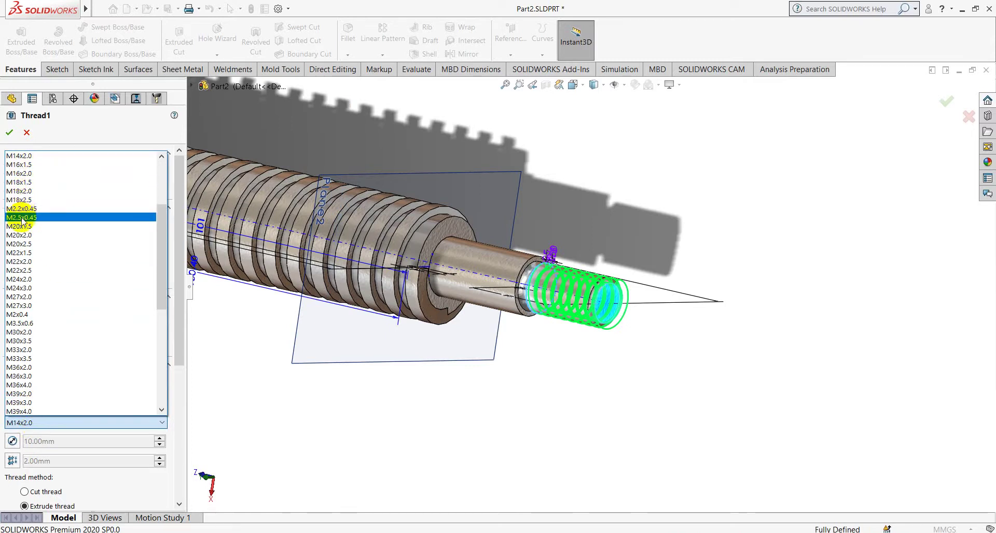
{"action": "scroll", "coordinate": [40, 252], "scroll_direction": "up", "scroll_amount": 2}
{"action": "scroll", "coordinate": [31, 229], "scroll_direction": "up", "scroll_amount": 1}
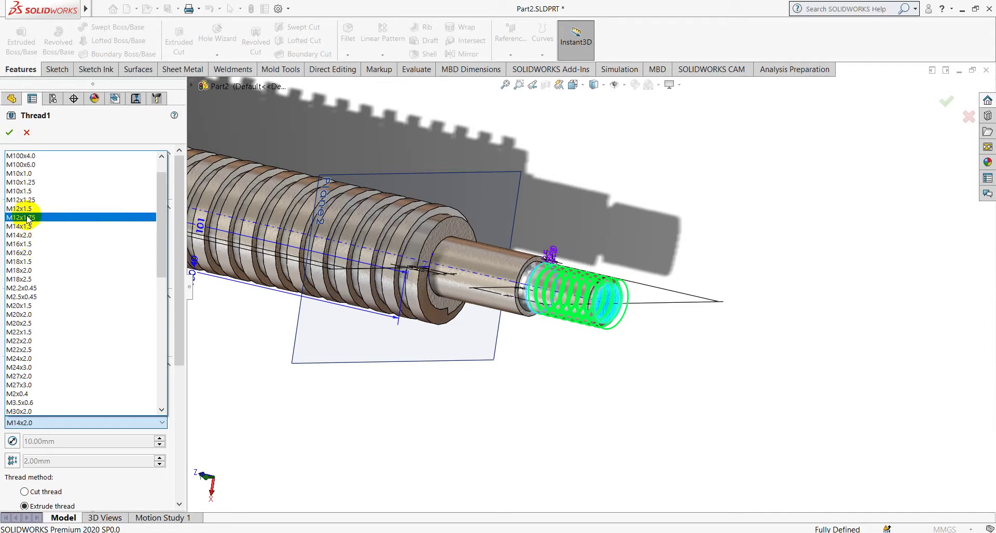
{"action": "left_click", "coordinate": [24, 192]}
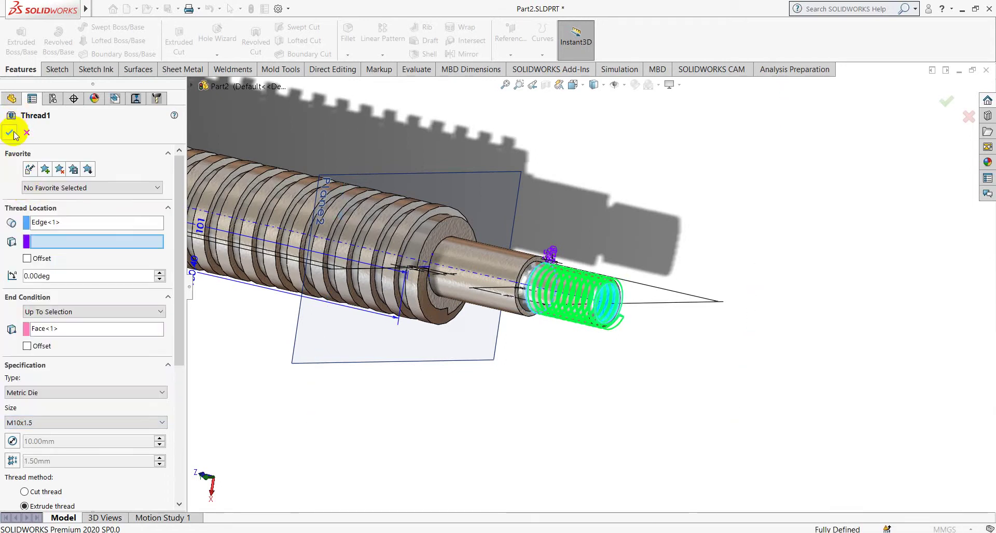
{"action": "left_click", "coordinate": [11, 133]}
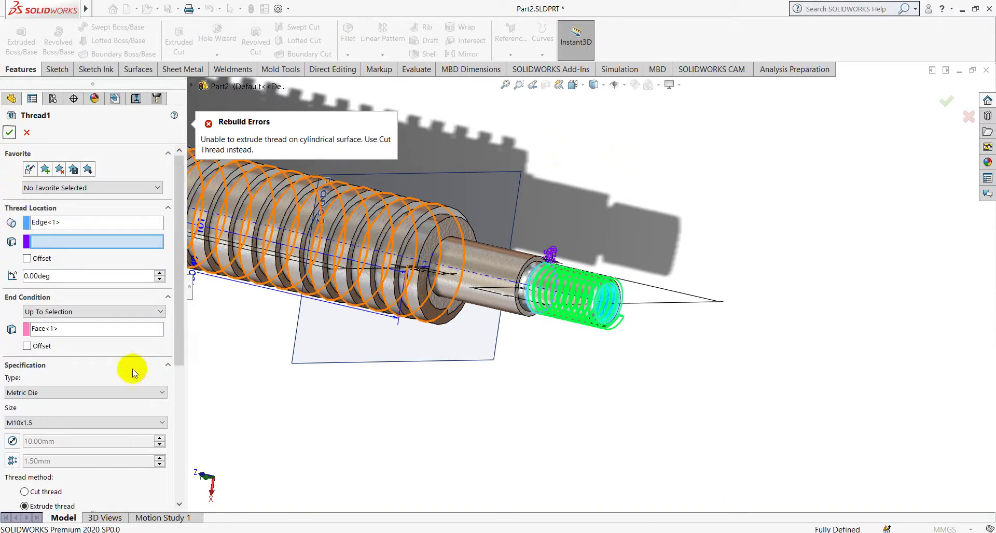
- Switch the thread type to Inch Tap and apply it again
{"action": "left_click", "coordinate": [38, 393]}
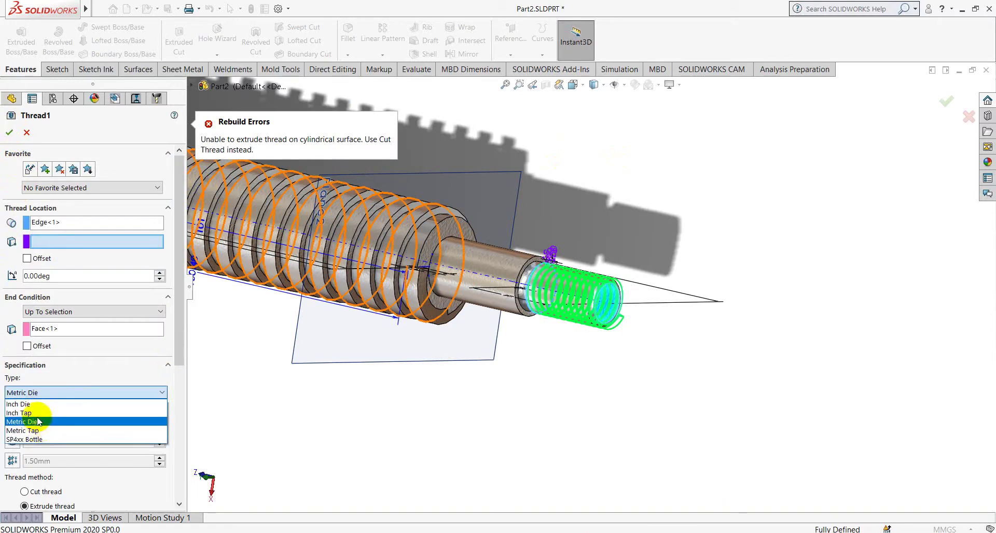
{"action": "left_click", "coordinate": [35, 414]}
{"action": "left_click", "coordinate": [10, 132]}
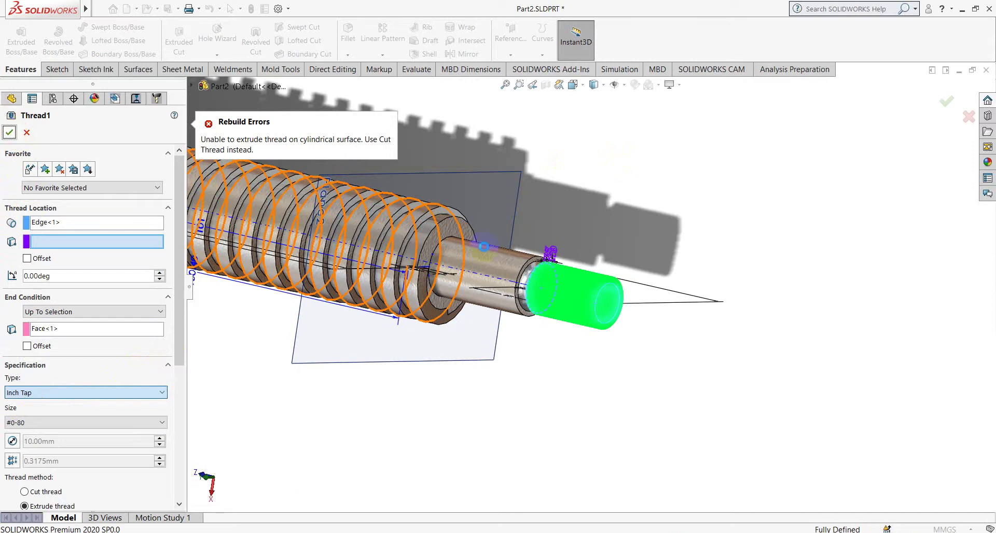
- Reopen Thread1 for editing from the design tree
{"action": "scroll", "coordinate": [576, 327], "scroll_direction": "down", "scroll_amount": 3}
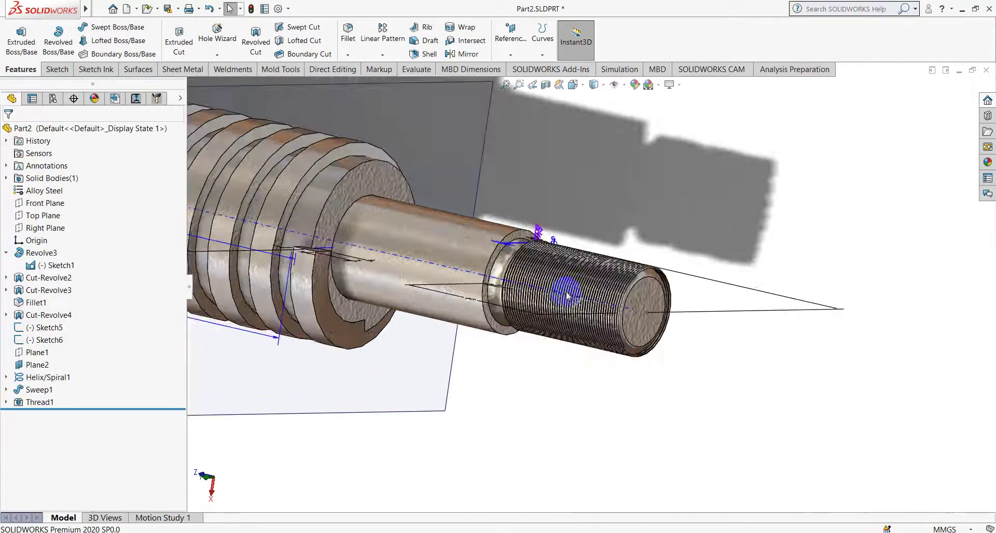
{"action": "scroll", "coordinate": [567, 295], "scroll_direction": "up", "scroll_amount": 3}
{"action": "scroll", "coordinate": [731, 380], "scroll_direction": "down", "scroll_amount": 5}
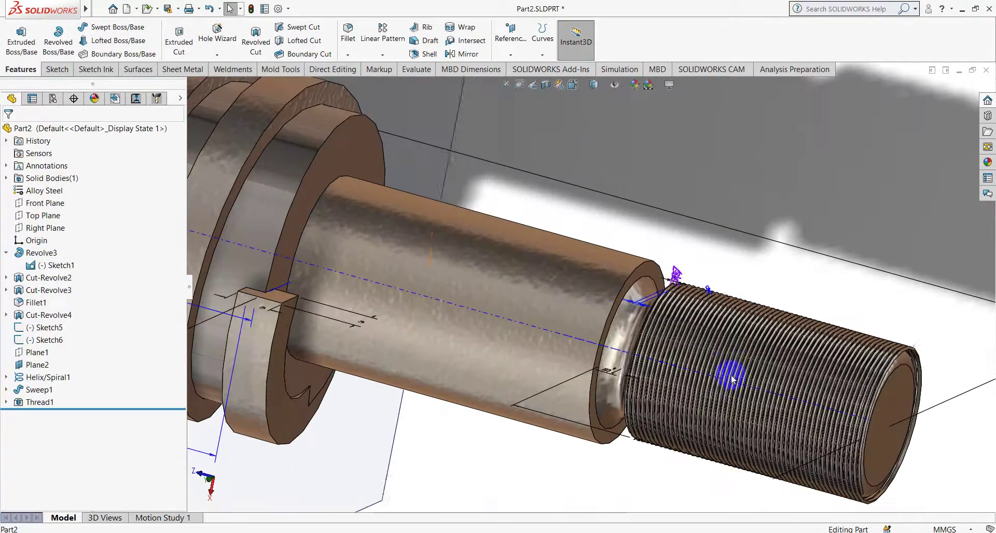
{"action": "right_click", "coordinate": [35, 402]}
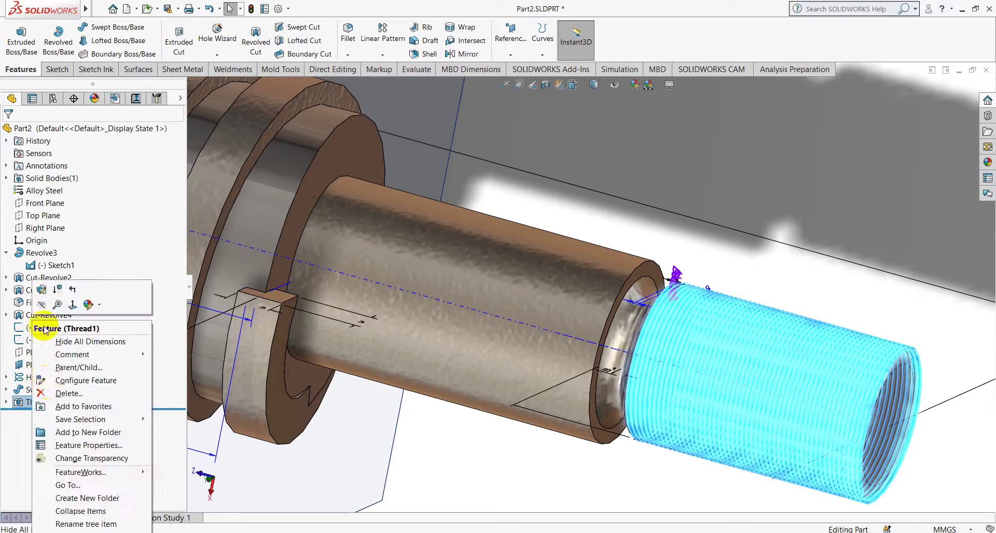
{"action": "left_click", "coordinate": [42, 290]}
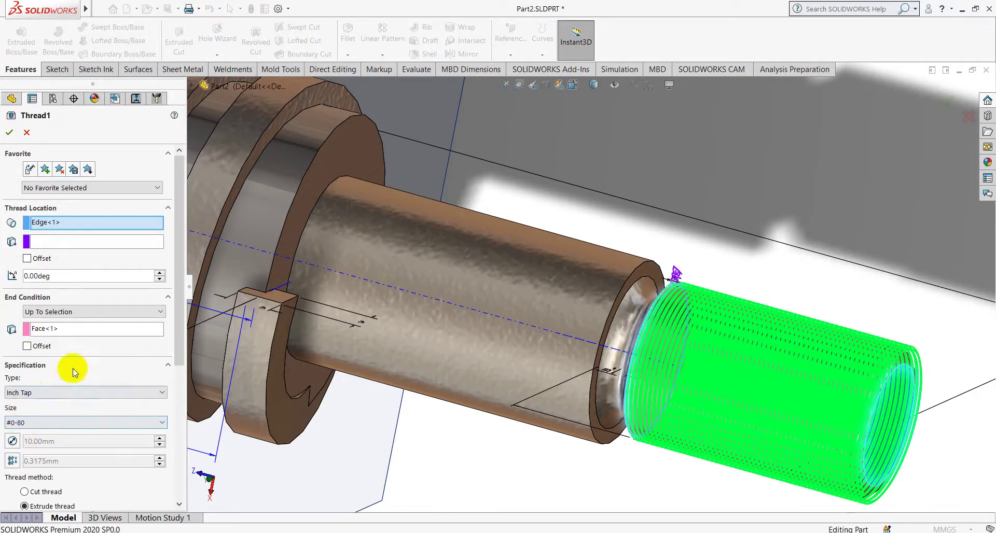
{"action": "scroll", "coordinate": [74, 372], "scroll_direction": "down", "scroll_amount": 5}
{"action": "scroll", "coordinate": [21, 417], "scroll_direction": "up", "scroll_amount": 4}
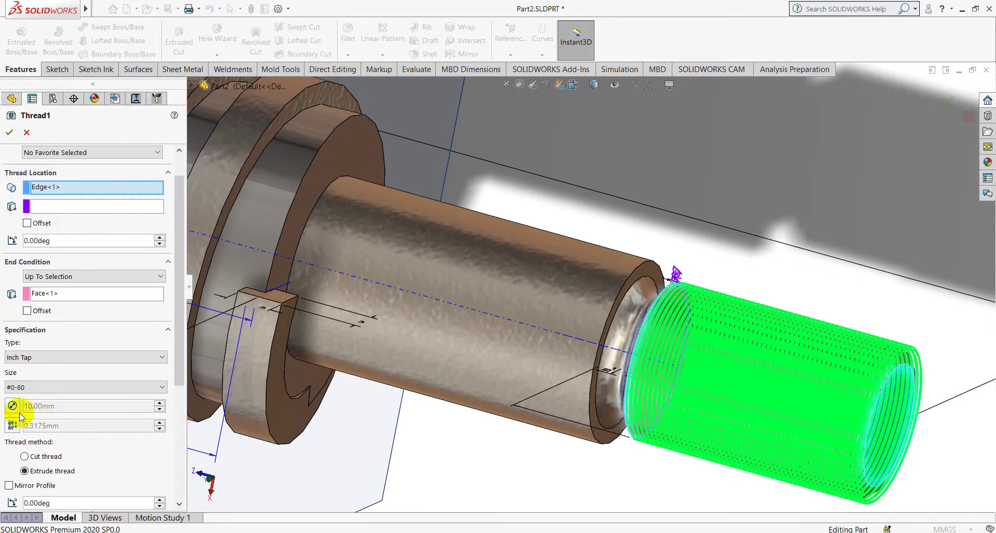
{"action": "left_click", "coordinate": [38, 389]}
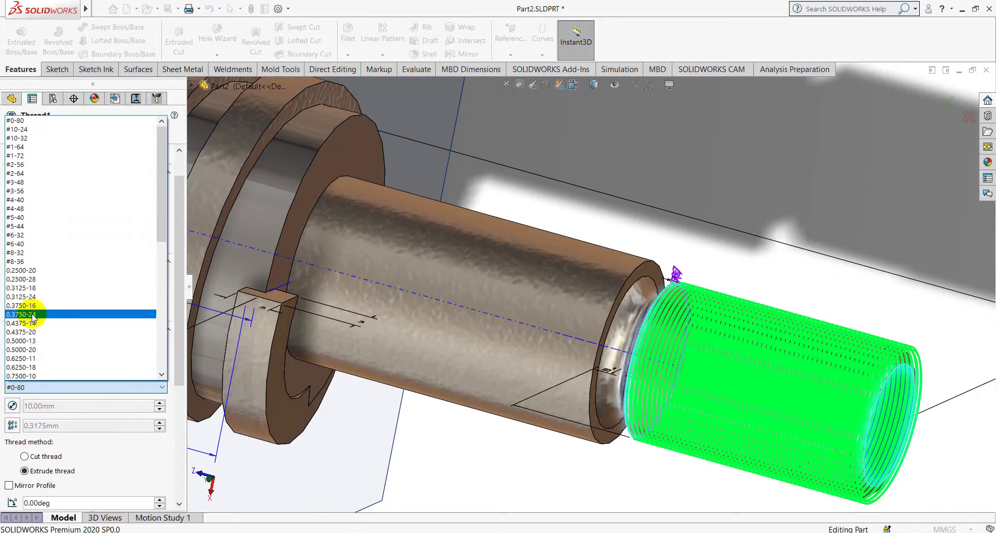
{"action": "left_click", "coordinate": [185, 263]}
- Set the thread to Metric Tap, size M10x1.0, and apply it
{"action": "left_click", "coordinate": [42, 357]}
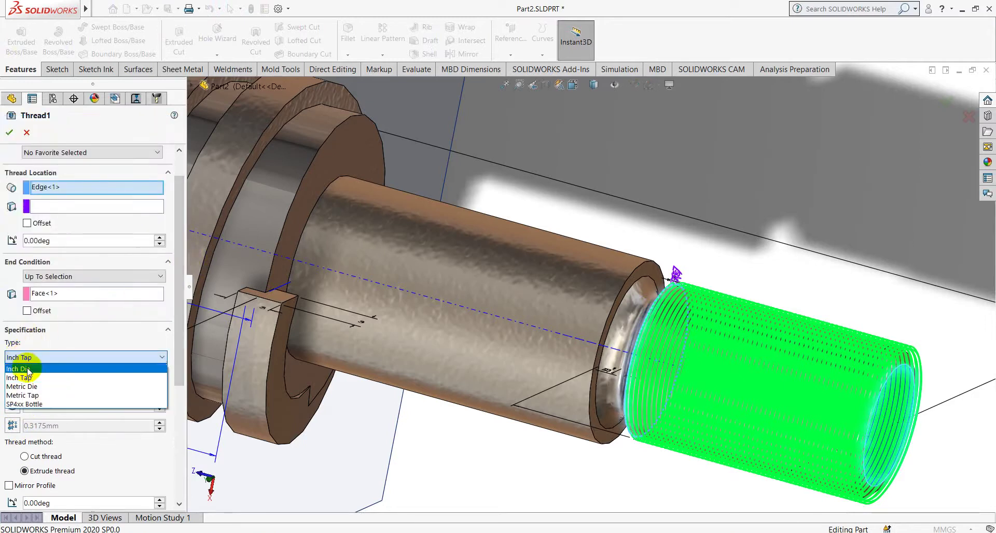
{"action": "left_click", "coordinate": [26, 396]}
{"action": "left_click", "coordinate": [71, 343]}
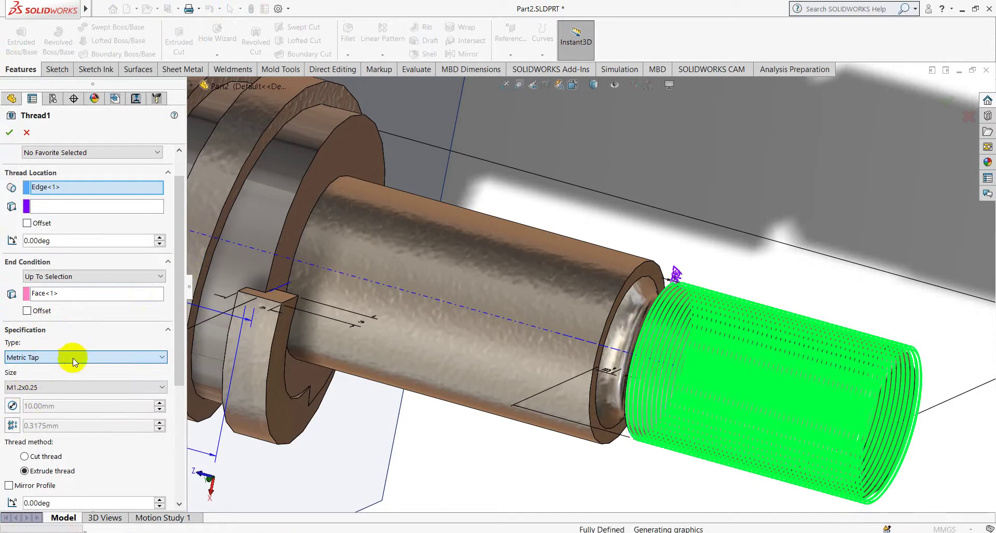
{"action": "left_click", "coordinate": [49, 391]}
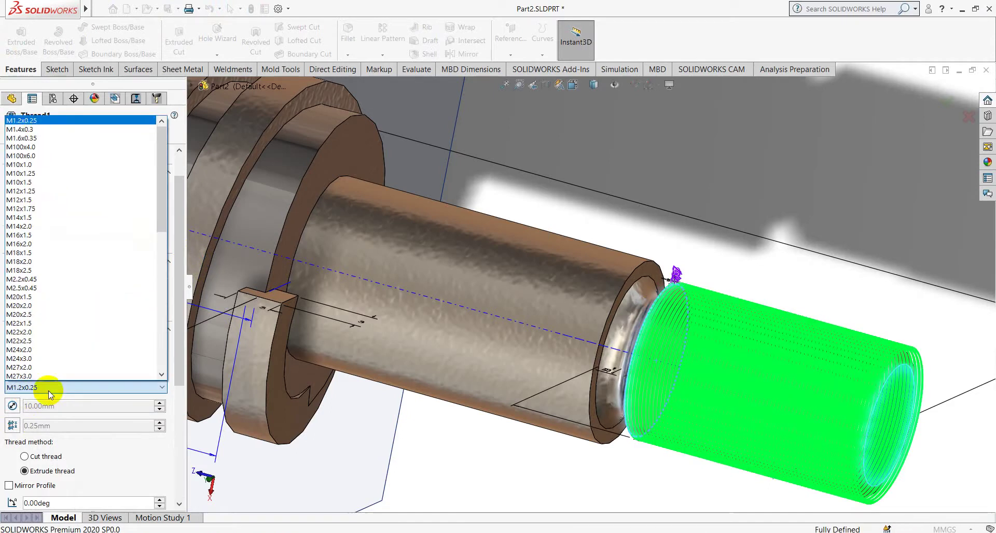
{"action": "left_click", "coordinate": [19, 164]}
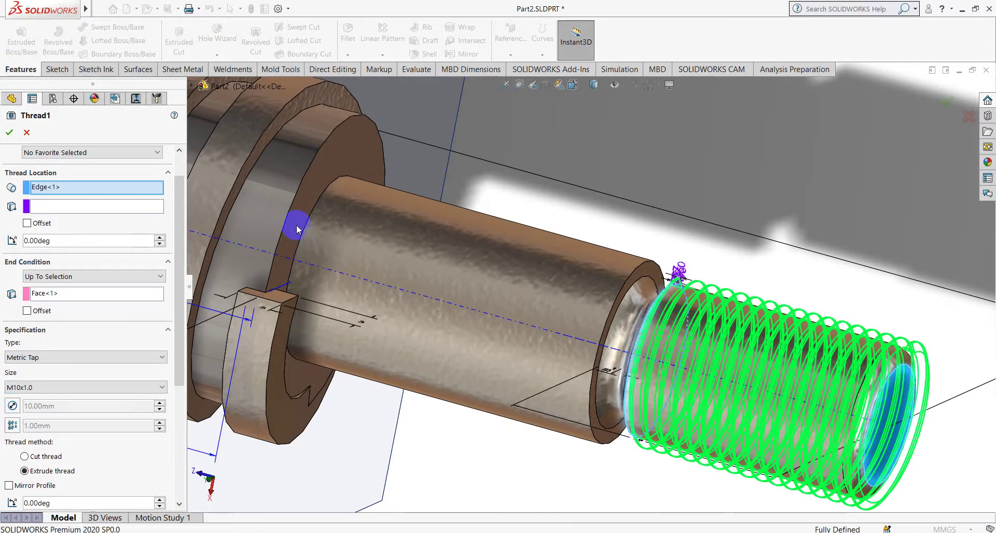
{"action": "left_click", "coordinate": [10, 132]}
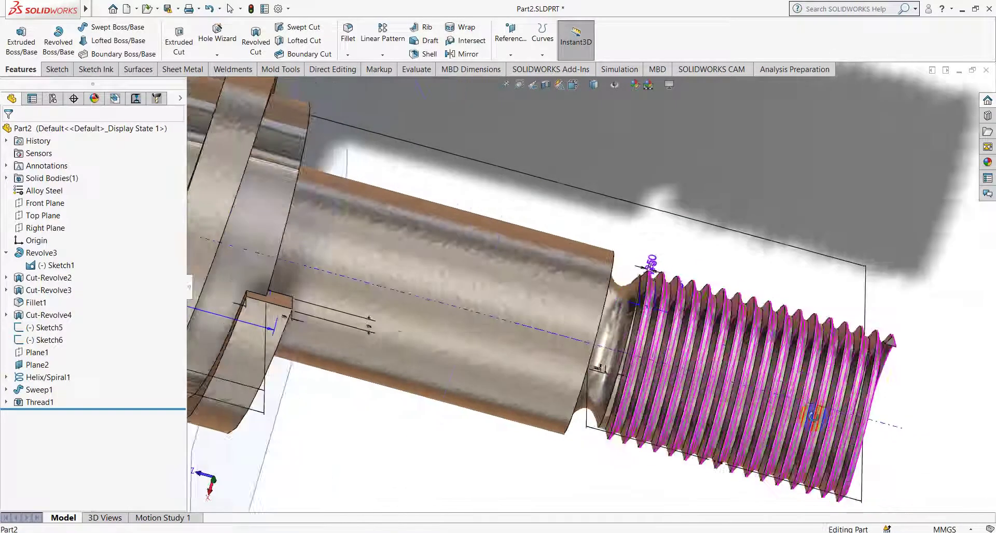
- Zoom out and orbit to a side-on view showing both threads, then clear the selection
{"action": "scroll", "coordinate": [701, 349], "scroll_direction": "down", "scroll_amount": 3}
{"action": "middle_click_drag", "start_coordinate": [700, 349], "coordinate": [655, 379]}
{"action": "scroll", "coordinate": [357, 240], "scroll_direction": "down", "scroll_amount": 2}
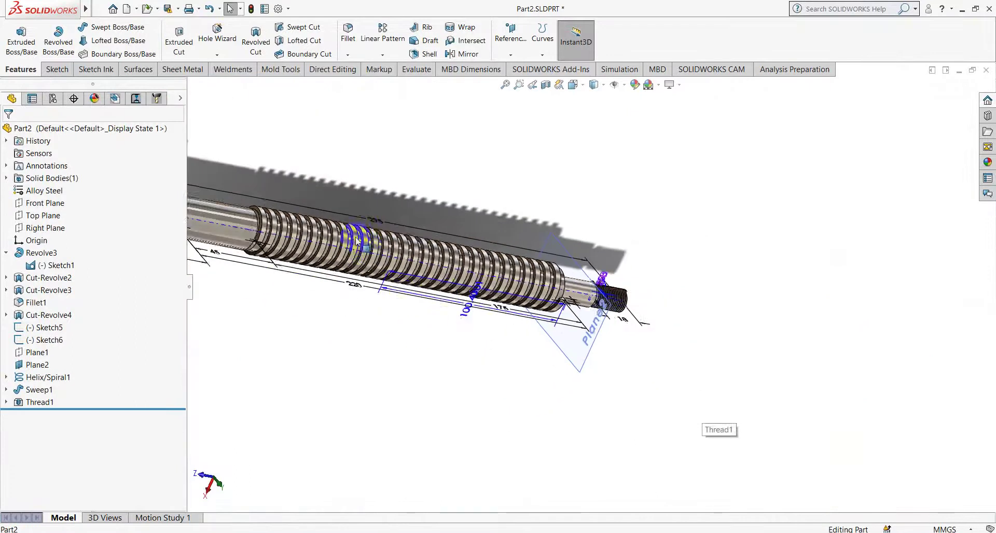
{"action": "mouse_move", "coordinate": [357, 240]}
{"action": "middle_mouse_down"}
{"action": "mouse_move", "coordinate": [356, 311]}
{"action": "mouse_move", "coordinate": [334, 282]}
{"action": "middle_mouse_up"}
{"action": "scroll", "coordinate": [312, 265], "scroll_direction": "up", "scroll_amount": 2}
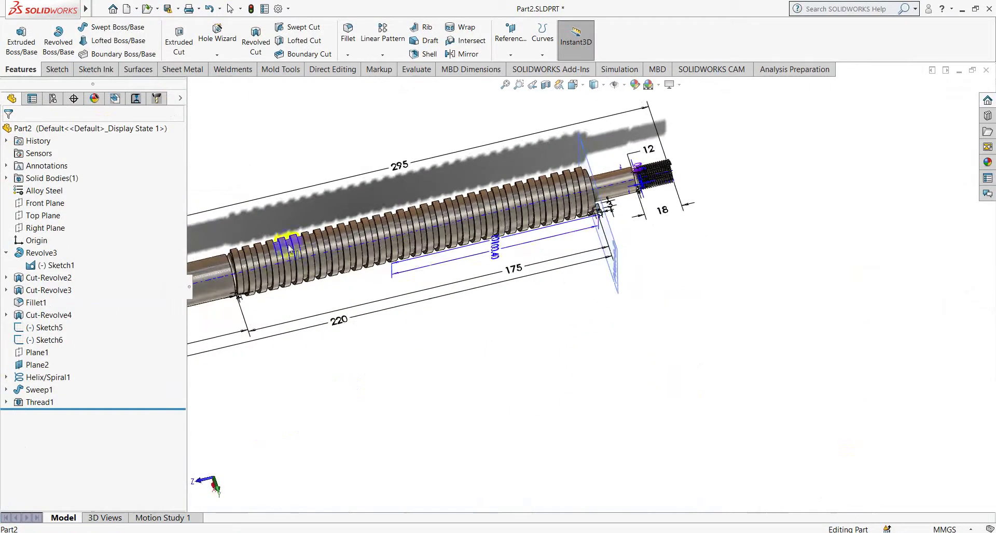
{"action": "scroll", "coordinate": [528, 207], "scroll_direction": "down", "scroll_amount": 3}
{"action": "middle_click_drag", "start_coordinate": [445, 289], "coordinate": [413, 270]}
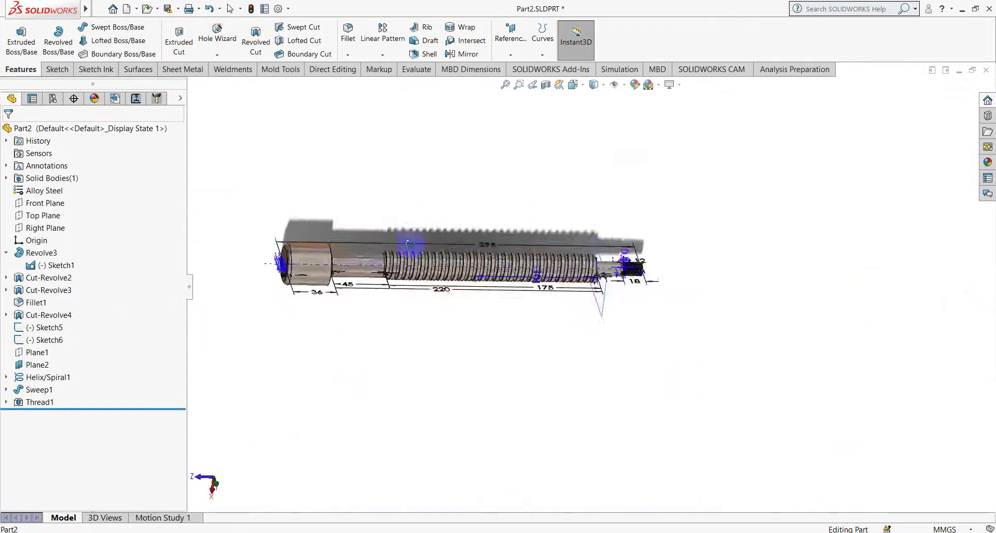
{"action": "scroll", "coordinate": [412, 270], "scroll_direction": "up", "scroll_amount": 3}
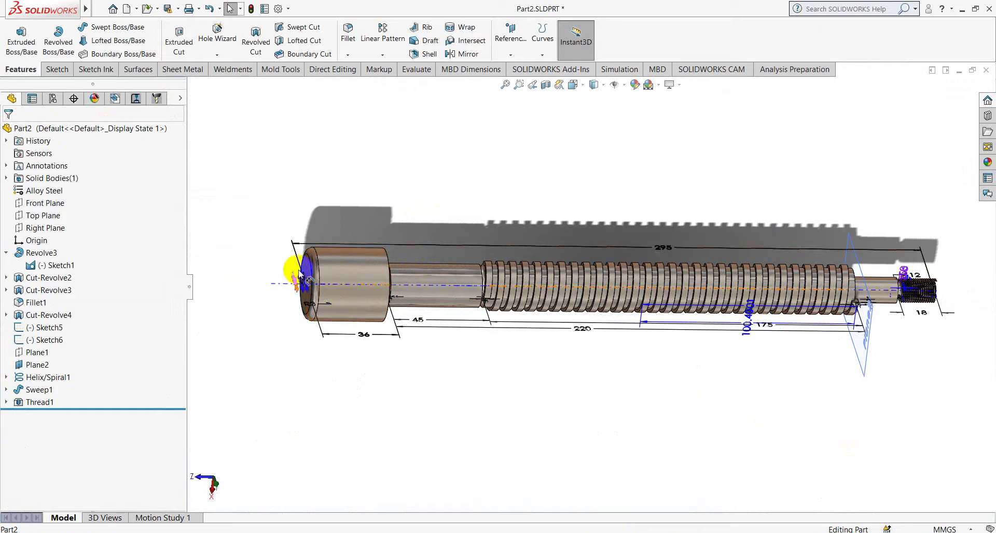
{"action": "left_click", "coordinate": [588, 503]}
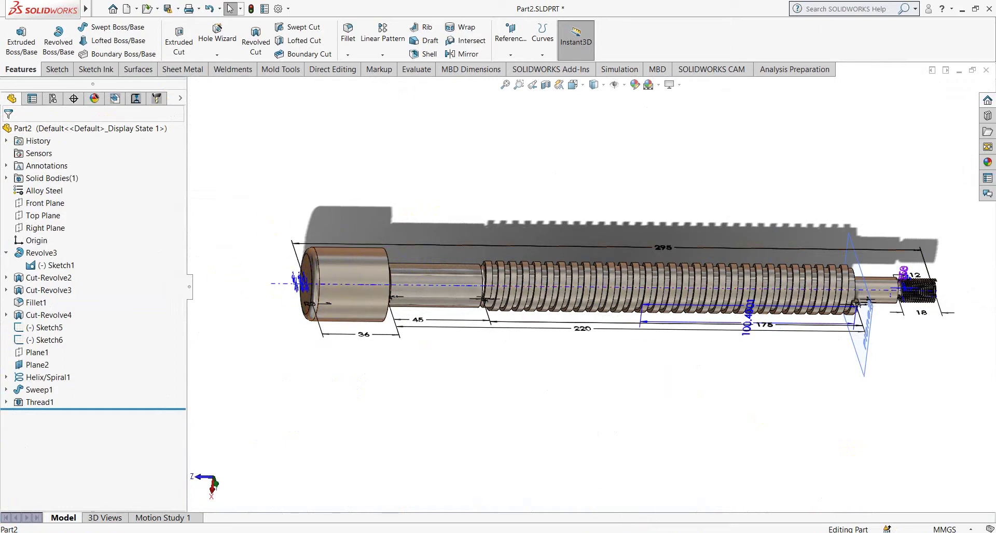